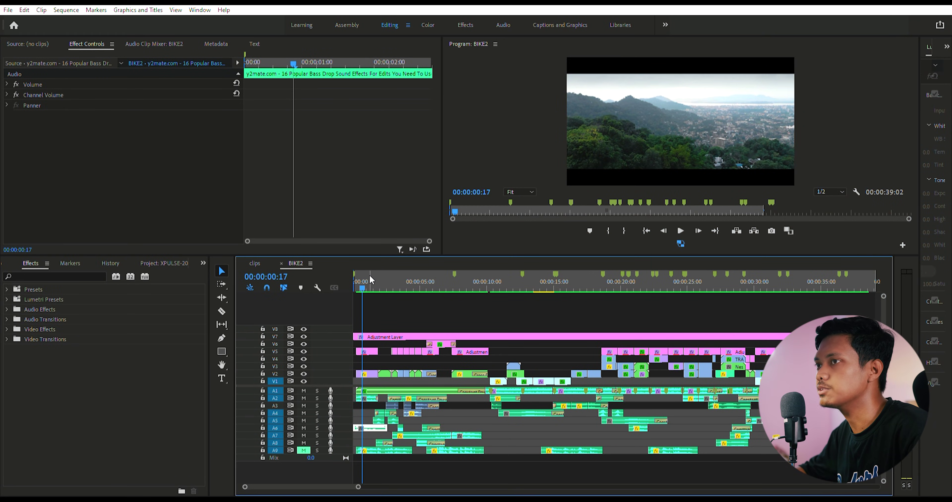
Step: Play the opening of the BIKE2 sequence from 00:00:01:16 until the title appears
left_click(374, 281)
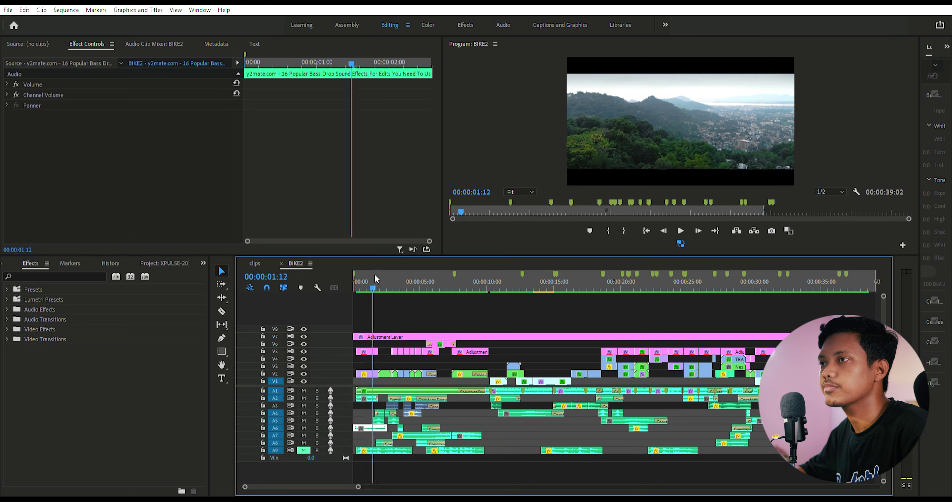
left_click_drag(375, 275, 376, 275)
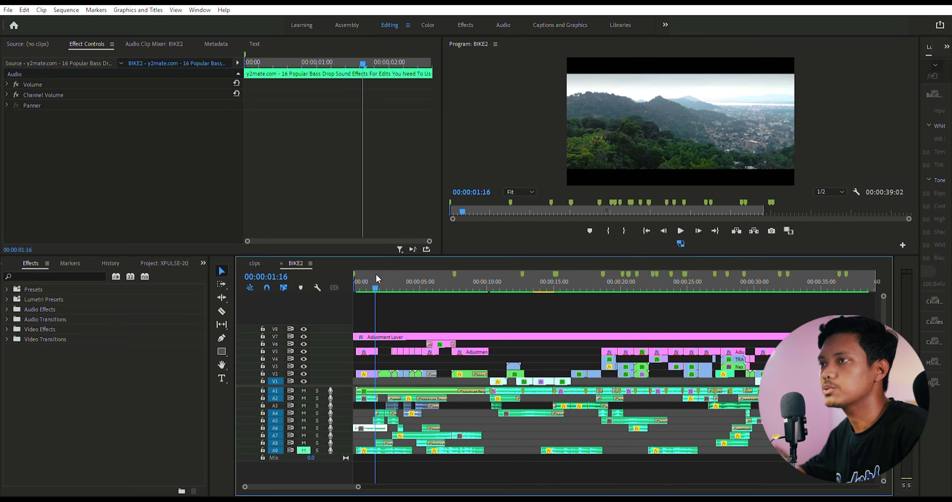
left_click(680, 221)
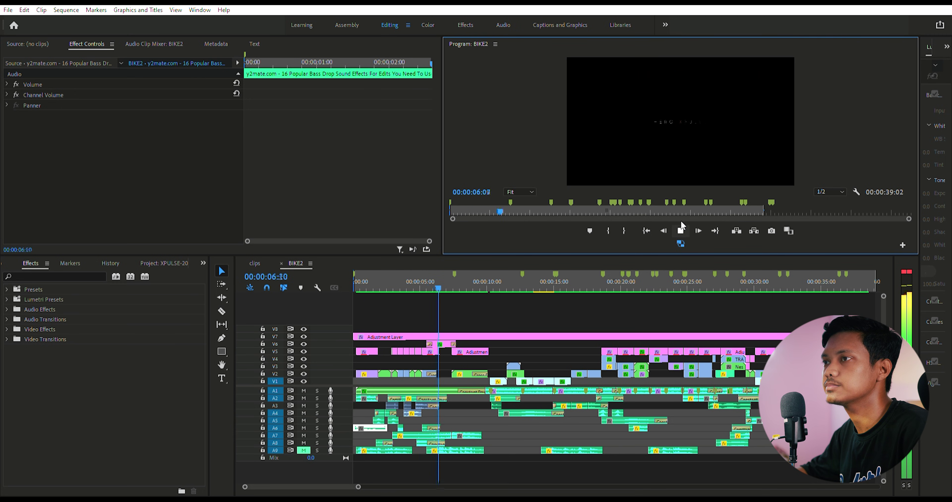
left_click(680, 220)
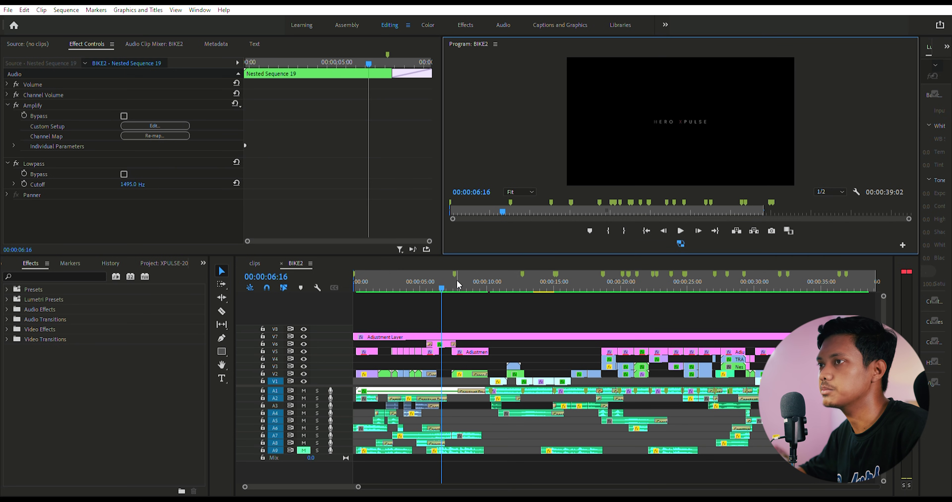
Step: Examine the start and end Scale keyframes of the nested clip on V2 near 00:00:03:04
left_click(425, 272)
left_click(395, 276)
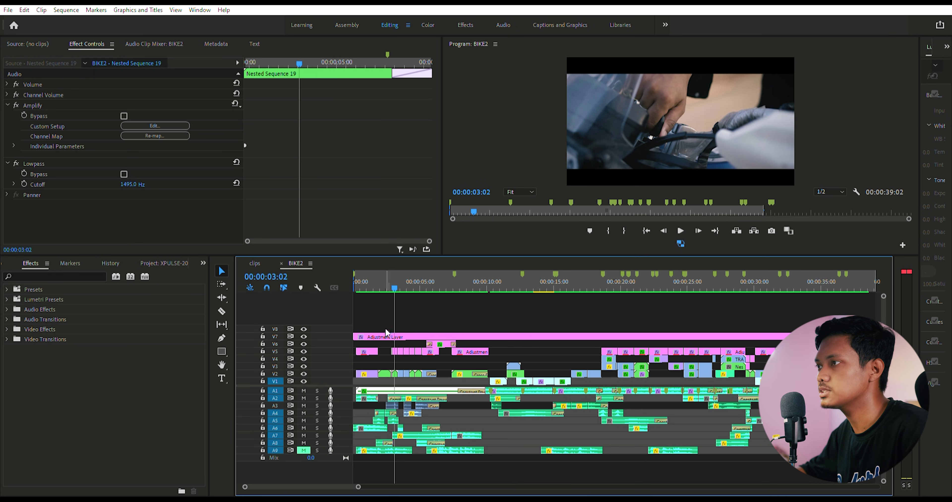
left_click(396, 361)
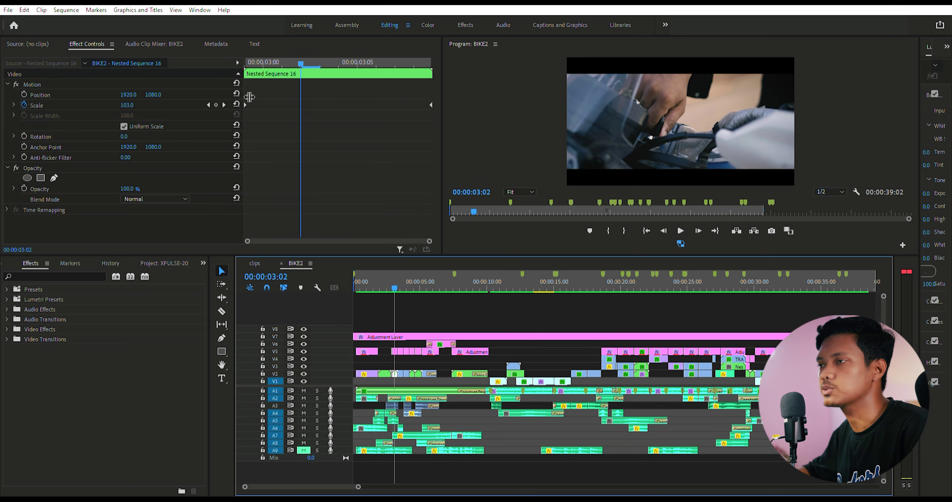
left_click(428, 56)
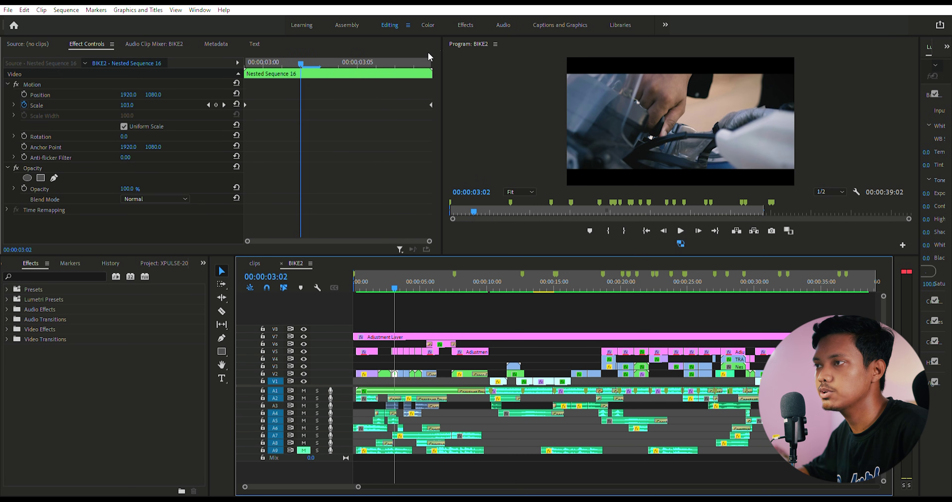
key("Down")
left_click(398, 276)
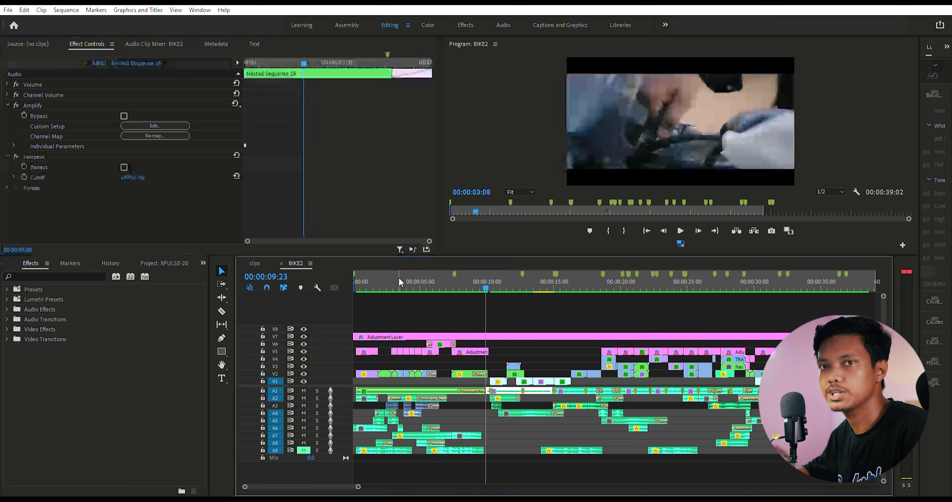
left_click(395, 373)
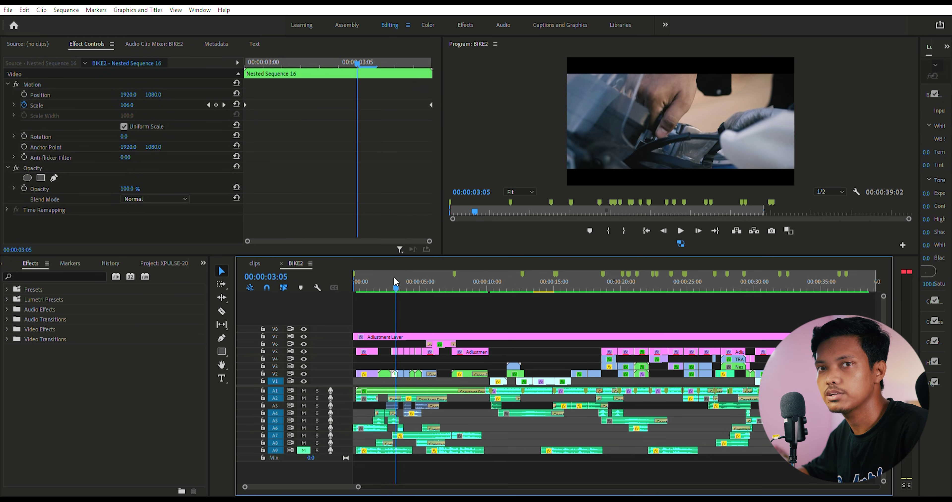
left_click(247, 64)
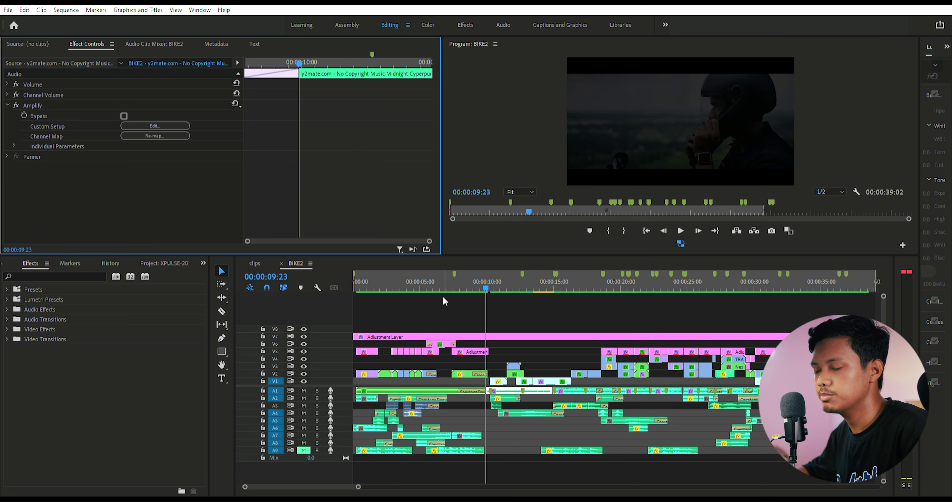
left_click(396, 273)
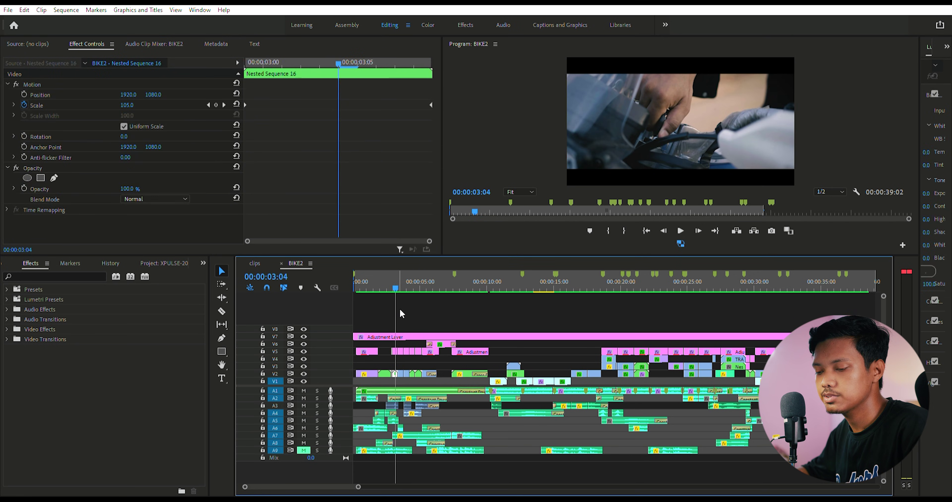
mouse_move(430, 97)
left_mouse_down()
mouse_move(340, 98)
mouse_move(433, 97)
left_mouse_up()
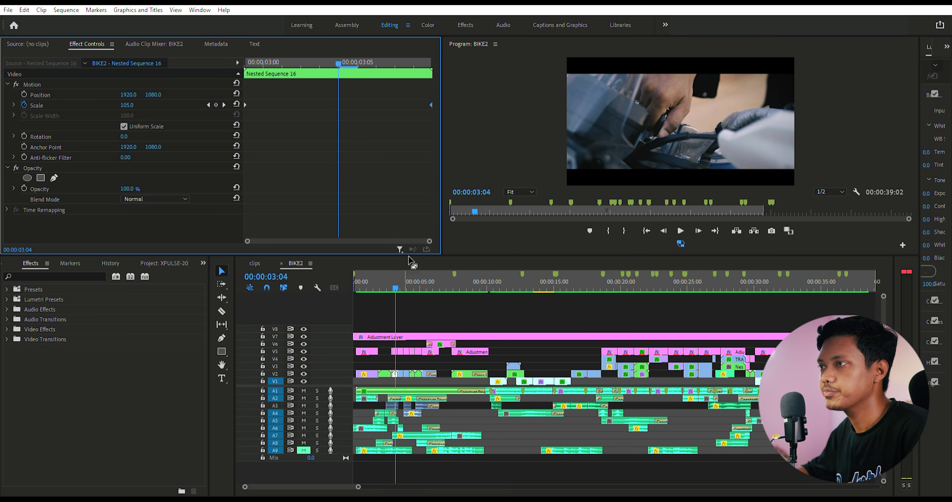
Step: Examine the starting Scale keyframe of the short nested V2 clip between four and five seconds
key("Down")
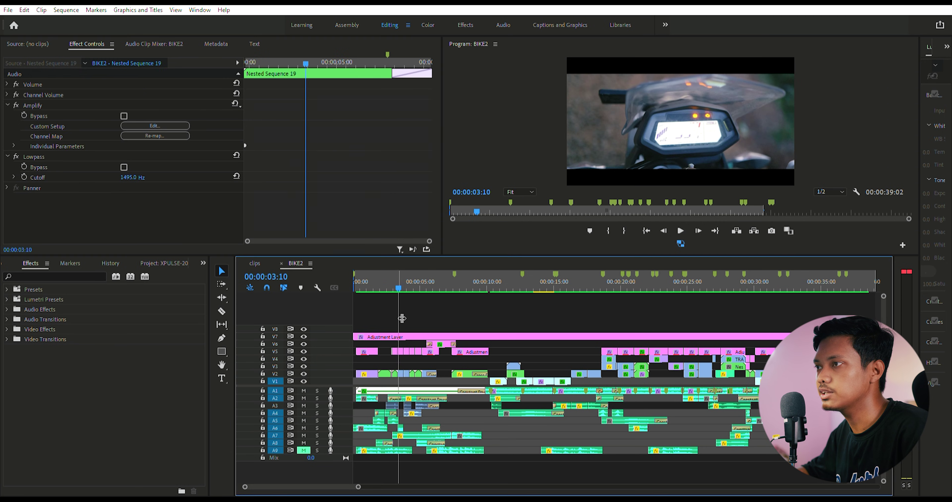
left_click(412, 282)
left_click(412, 374)
left_click(245, 105)
Step: Play back the zoom-in shots from 00:00:02:16 through the HERO XPULSE title
left_click(389, 283)
left_click(681, 228)
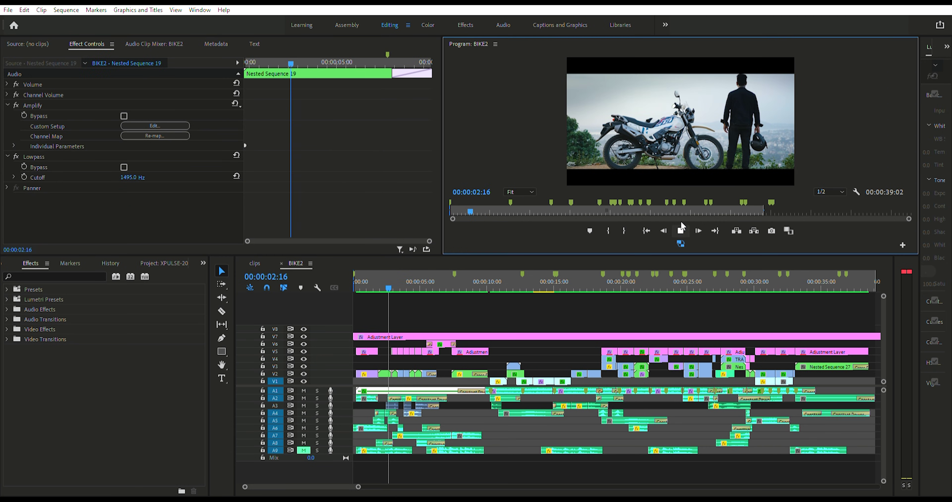
left_click(681, 223)
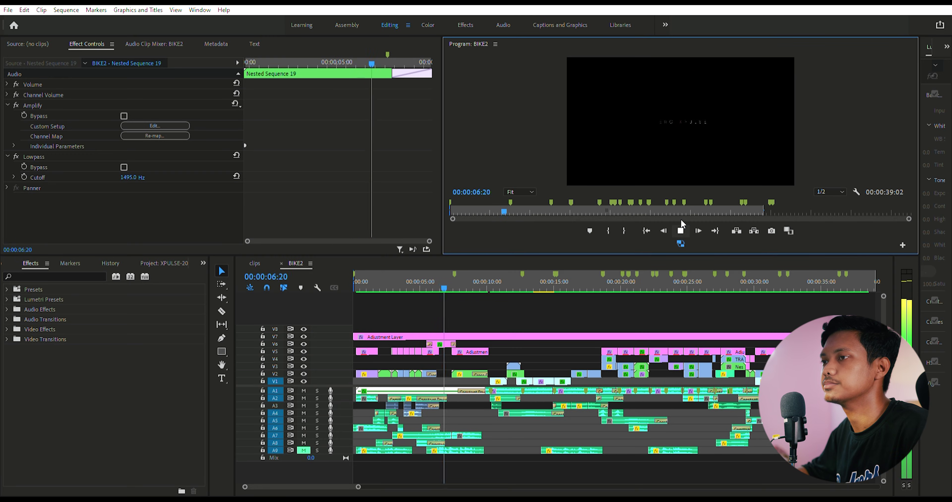
left_click(681, 222)
Step: Examine the opacity mask on the HERO XPULSE title graphic, including its path keyframes and feather setting
left_click(425, 280)
left_click_drag(425, 276, 428, 277)
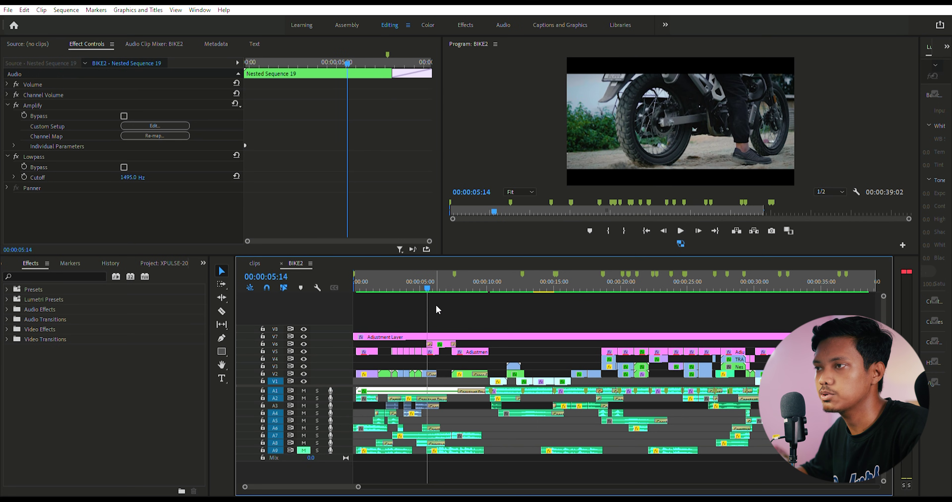
left_click(441, 344)
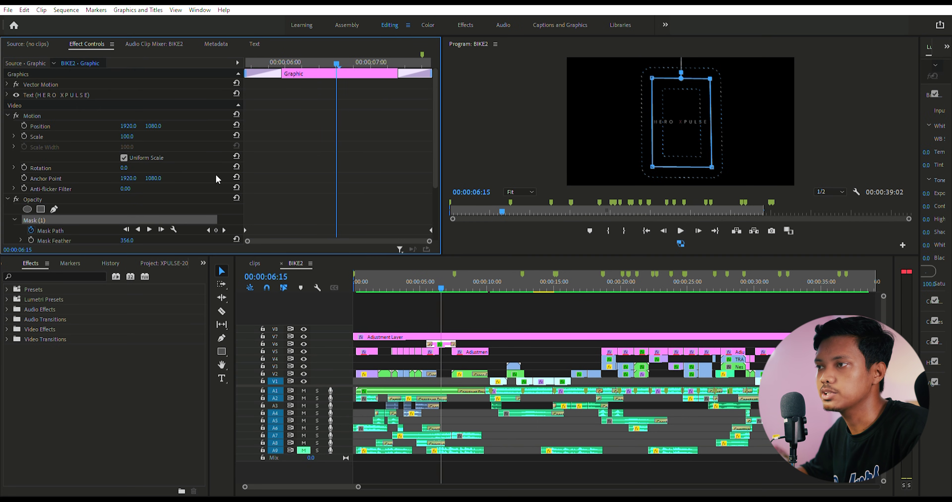
scroll(216, 176, "down", 2)
left_click(127, 219)
left_click(159, 214)
left_click(129, 220)
left_click(168, 213)
left_click_drag(435, 157, 435, 158)
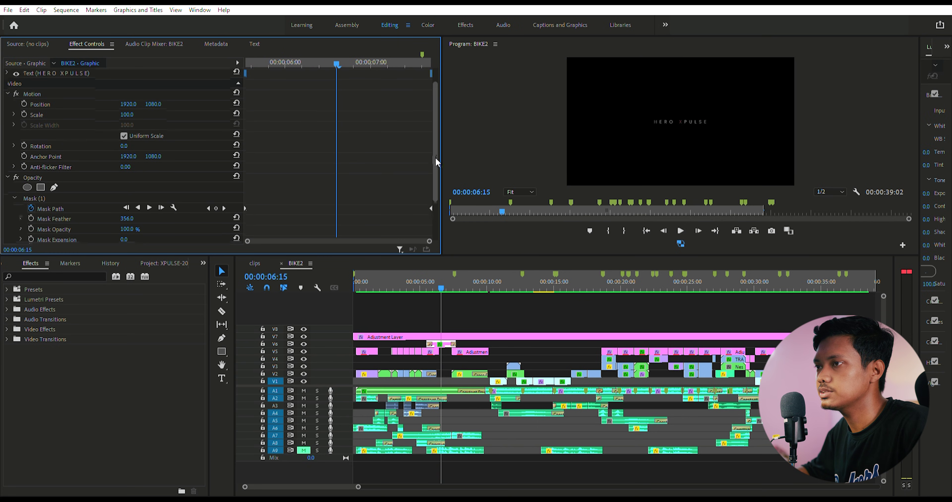
scroll(435, 162, "down", 2)
left_click(130, 181)
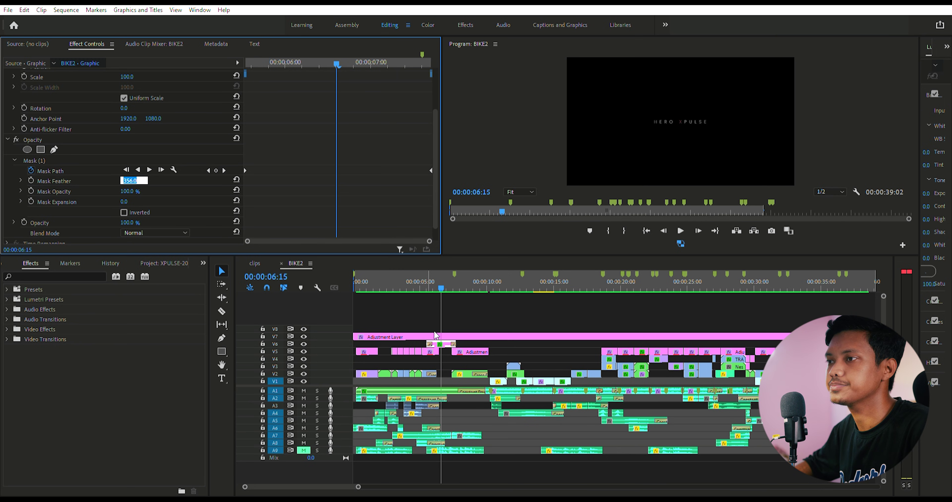
left_click(469, 343)
Step: Play past the title and review the glowing outlines on the tank's X and the Hero logo between 00:00:11:00 and 00:00:12:01
left_click_drag(433, 277, 445, 275)
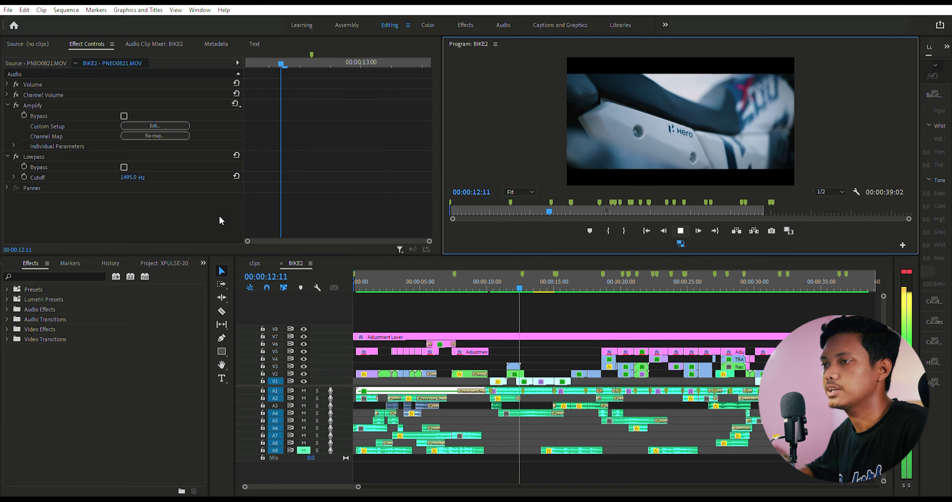
key("space")
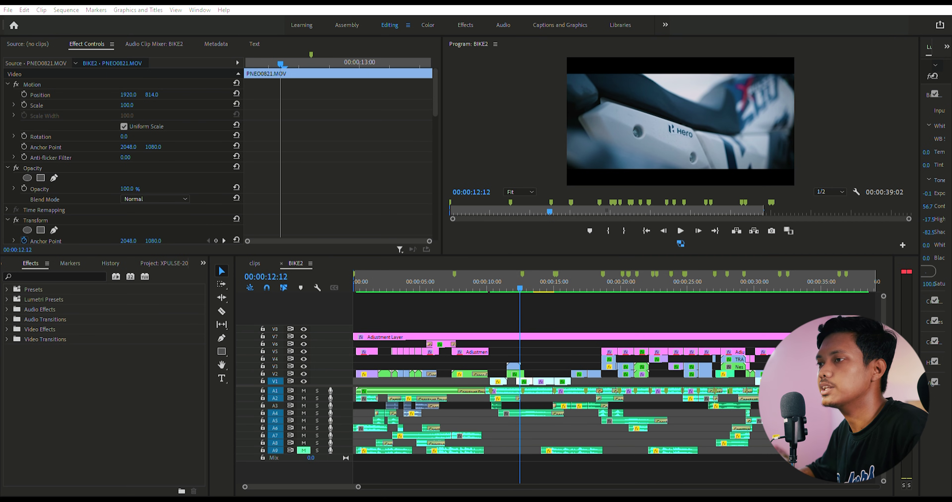
left_click(495, 283)
left_click(499, 283)
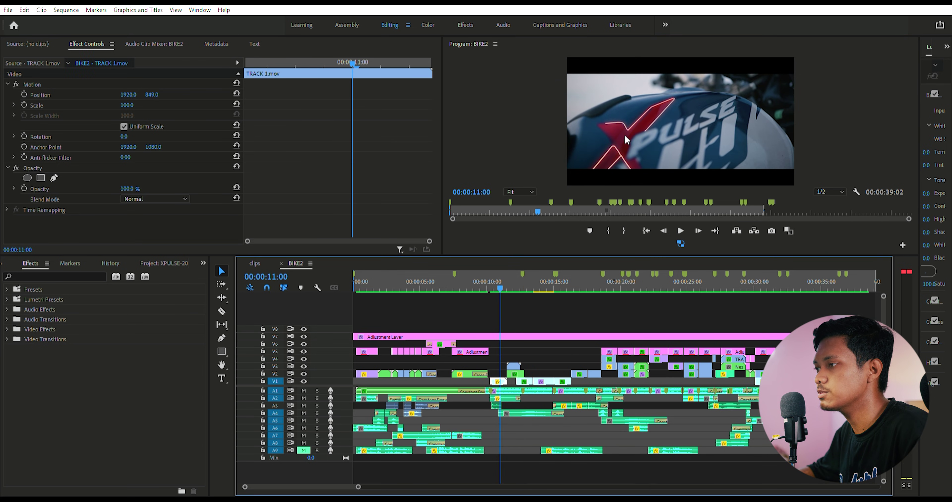
left_click(511, 282)
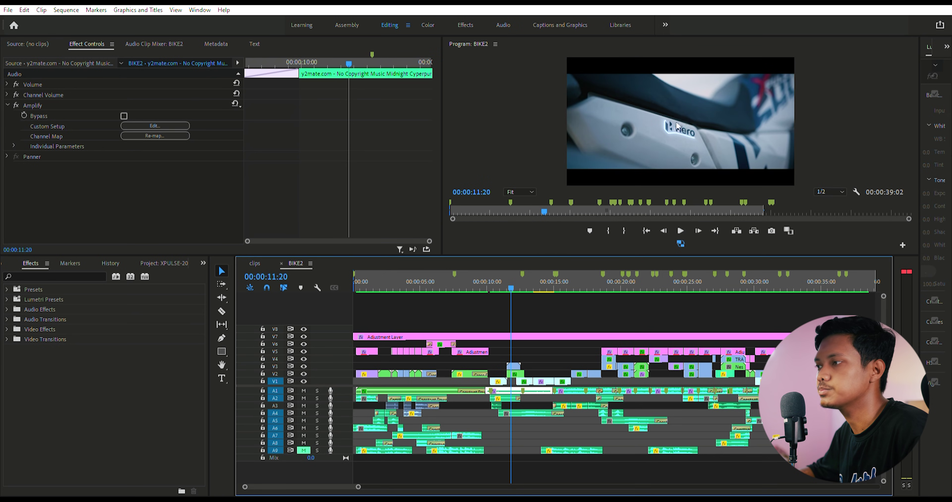
left_click_drag(513, 274, 514, 274)
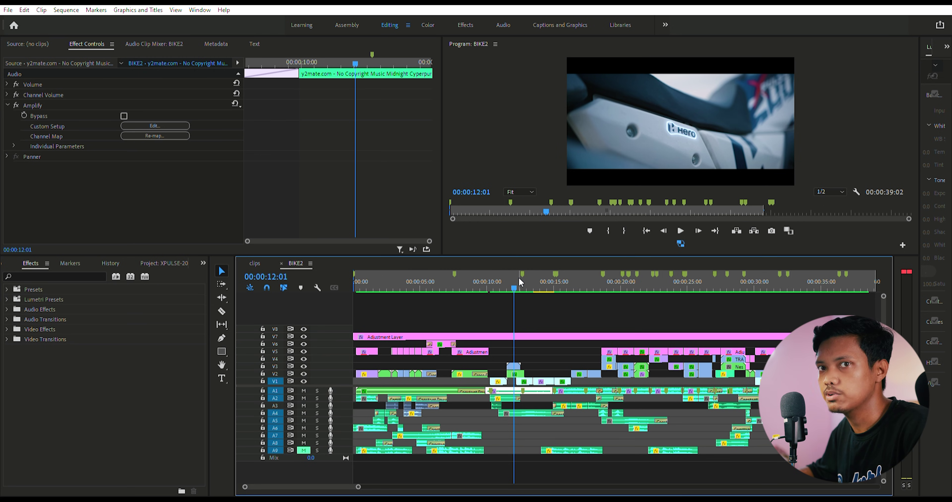
left_click_drag(514, 279, 520, 280)
Step: Replay the bridge riding shots from 00:00:12:21, including in an enlarged program view, to review the camera shake
left_click(680, 224)
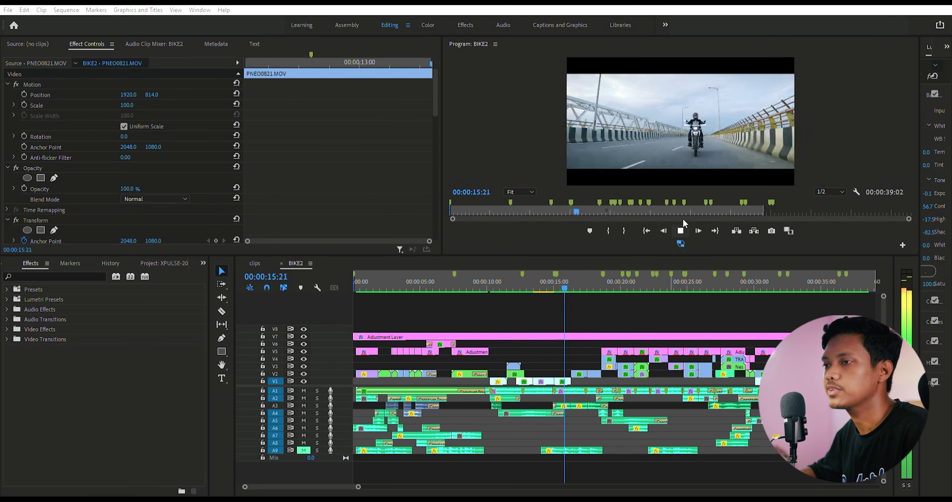
left_click(680, 231)
left_click_drag(565, 273, 531, 283)
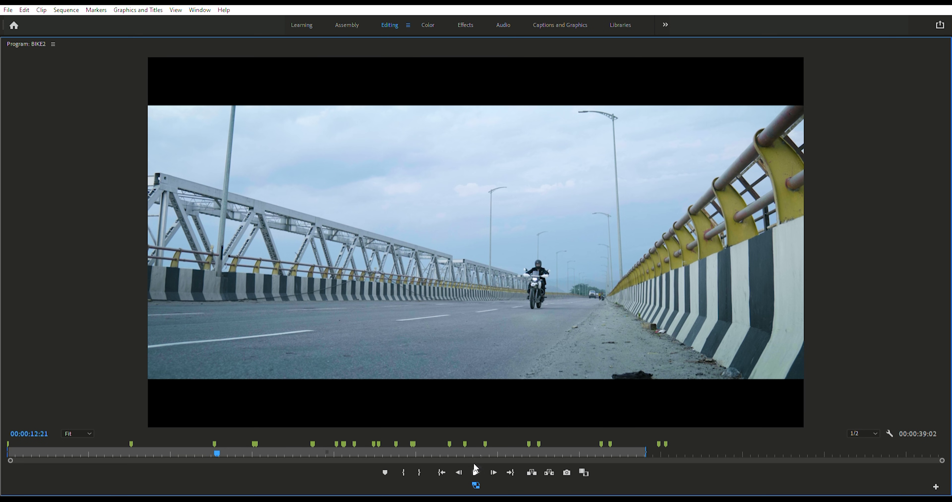
left_click(474, 465)
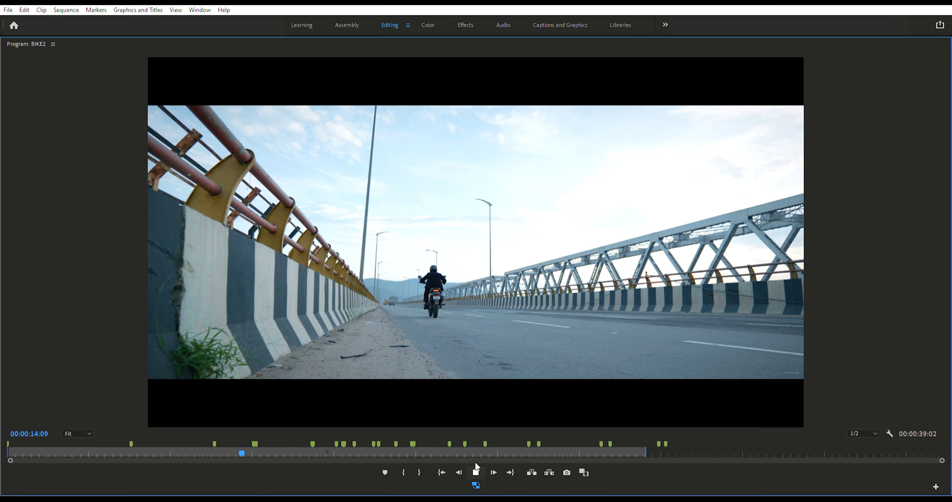
left_click(475, 462)
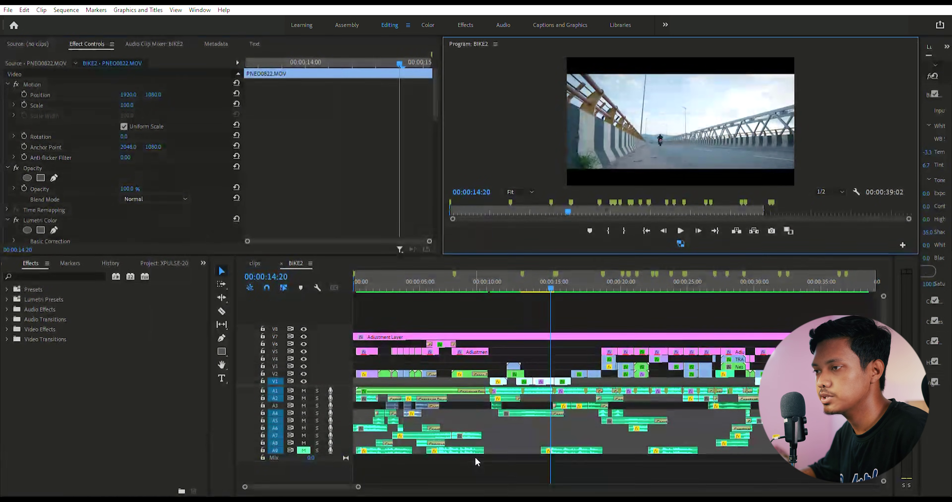
left_click(482, 273)
key("space")
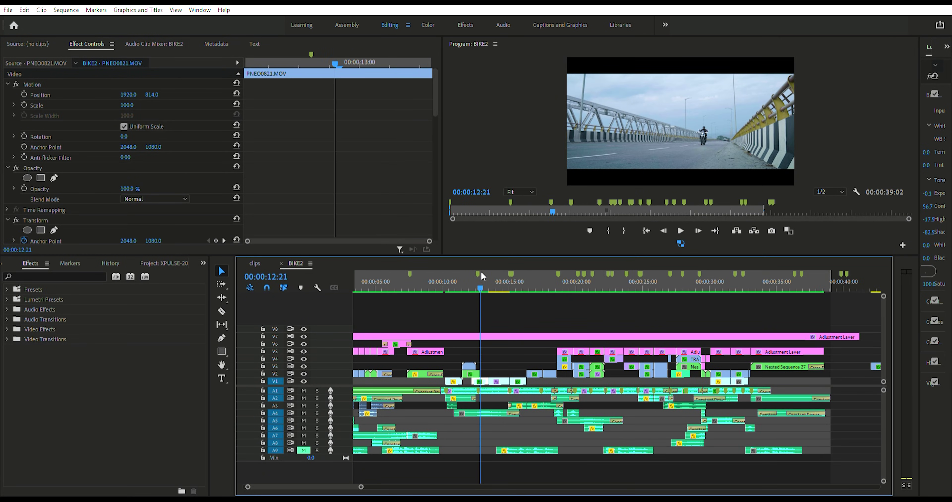
key("space")
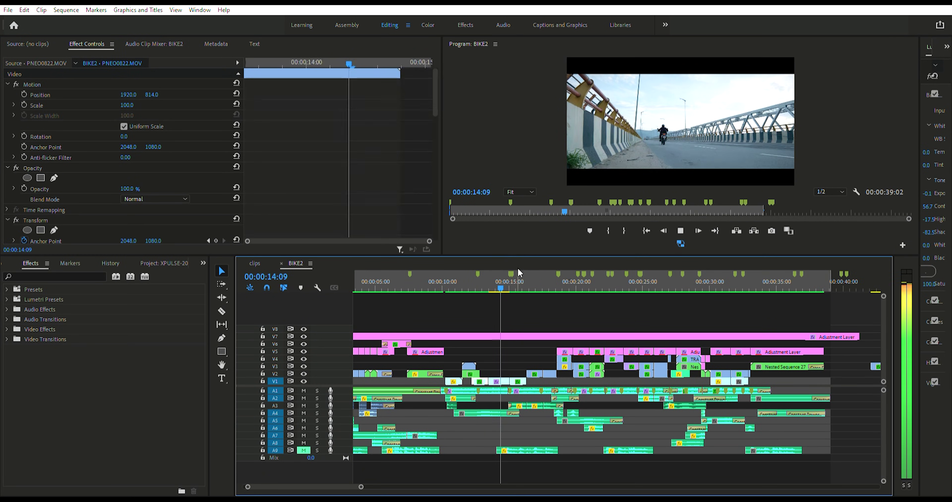
Step: Search the effects for TRANSFORM and apply the Distort Transform effect to the PNEO0822.MOV clip on V1
key("equal")
key("equal")
key("equal")
left_click(50, 275)
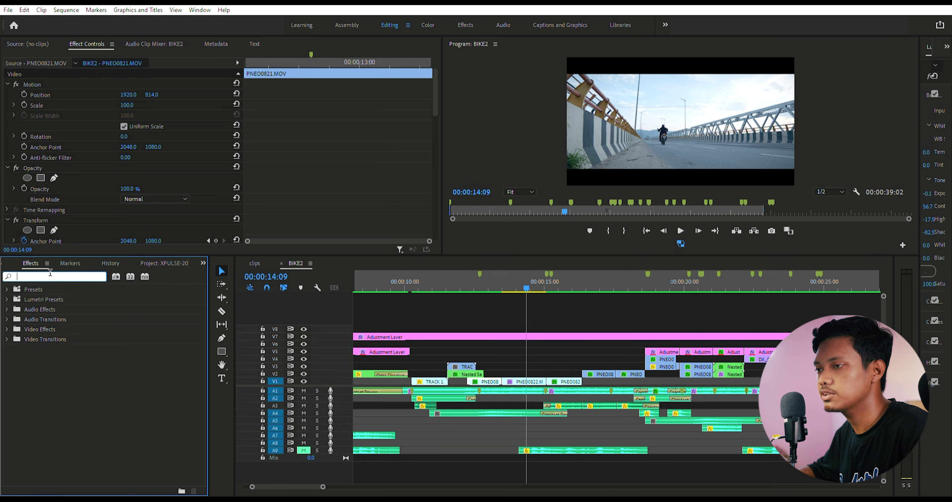
type("TRAN")
type("S")
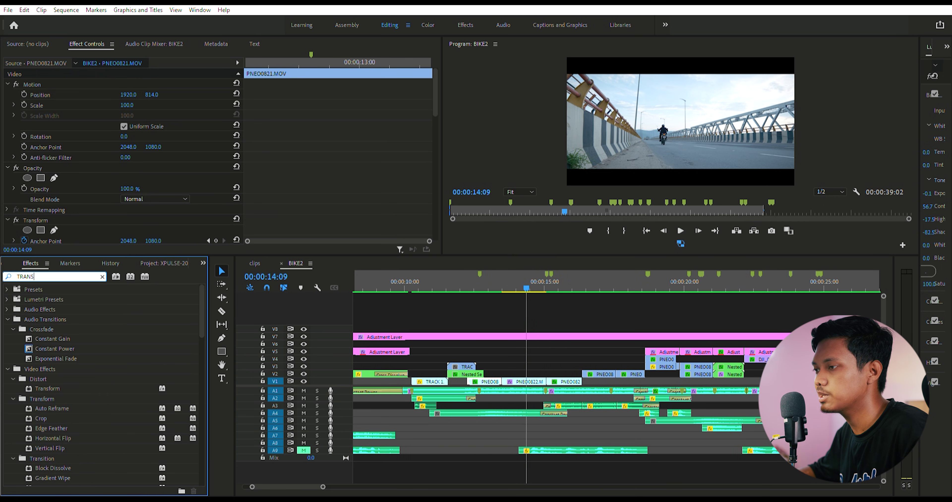
type("FORM")
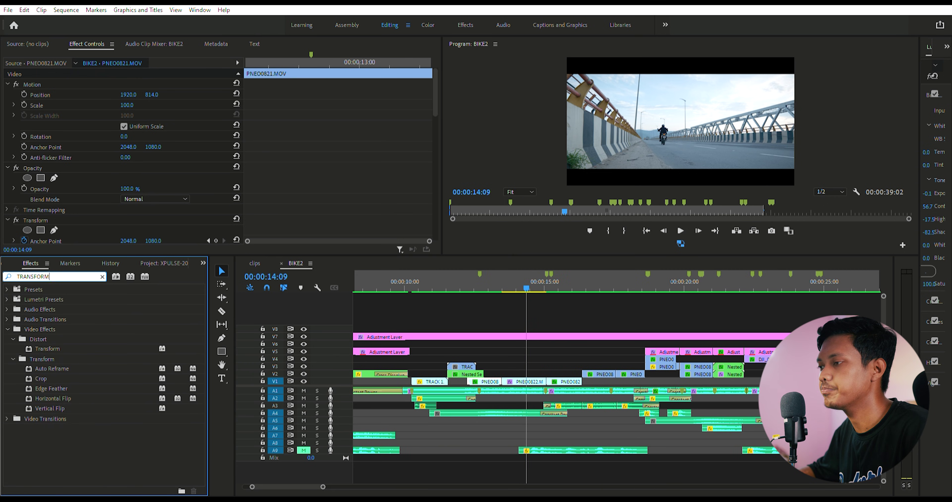
left_click_drag(55, 348, 532, 378)
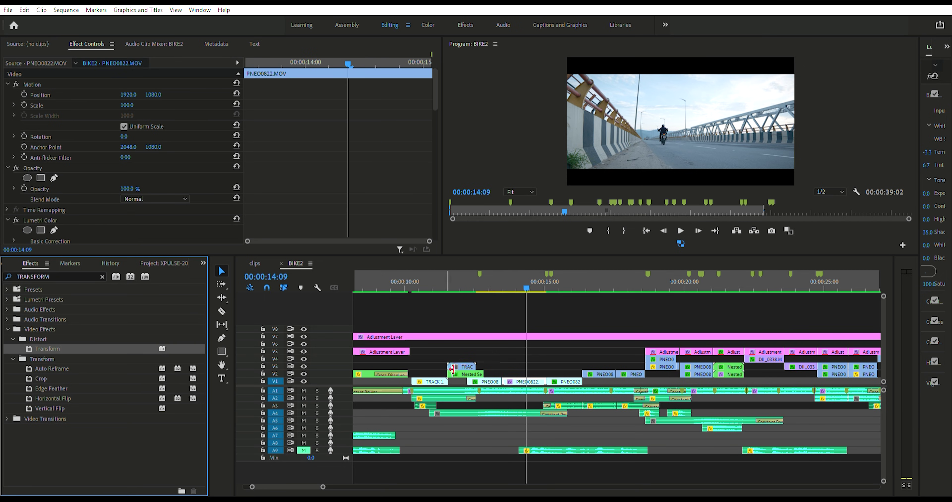
left_click(492, 285)
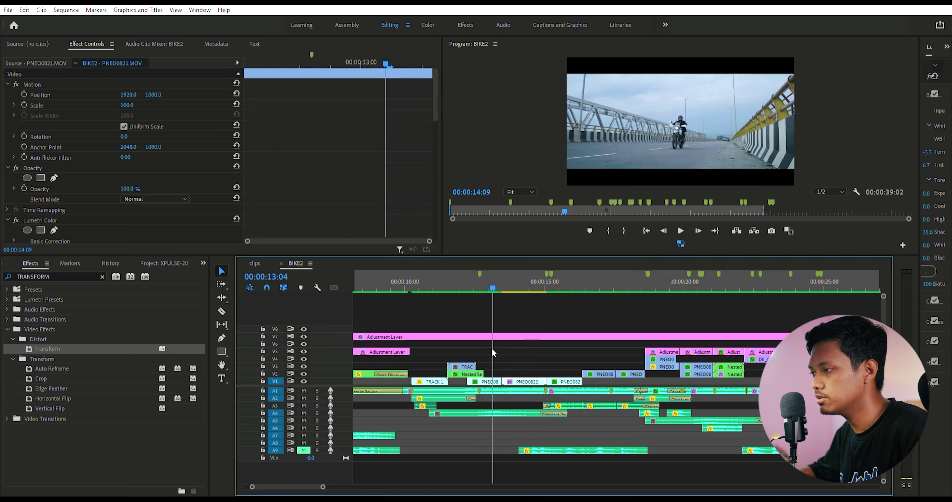
Step: Examine the Transform effect on the PNEO0821.MOV clip at 00:00:13:06, including its Position keyframes and its scale of 112
scroll(302, 134, "down", 3)
scroll(299, 134, "down", 2)
left_click(395, 63)
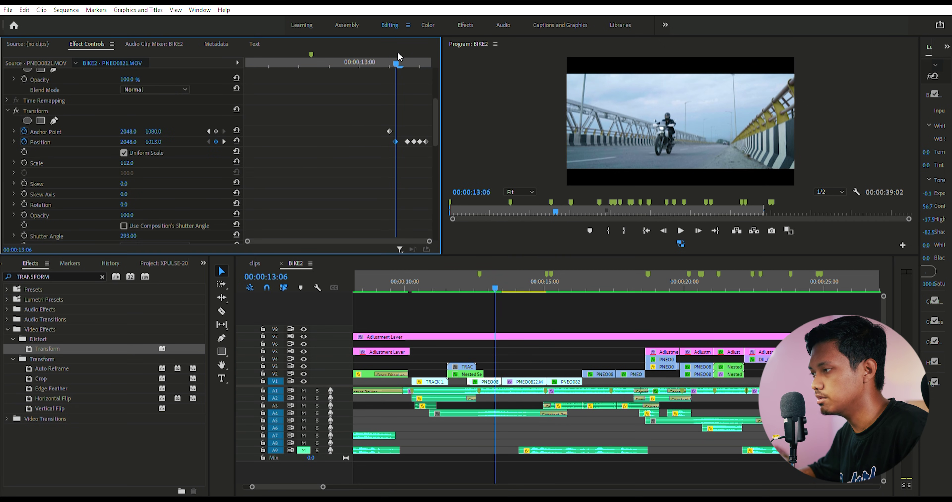
left_click(59, 142)
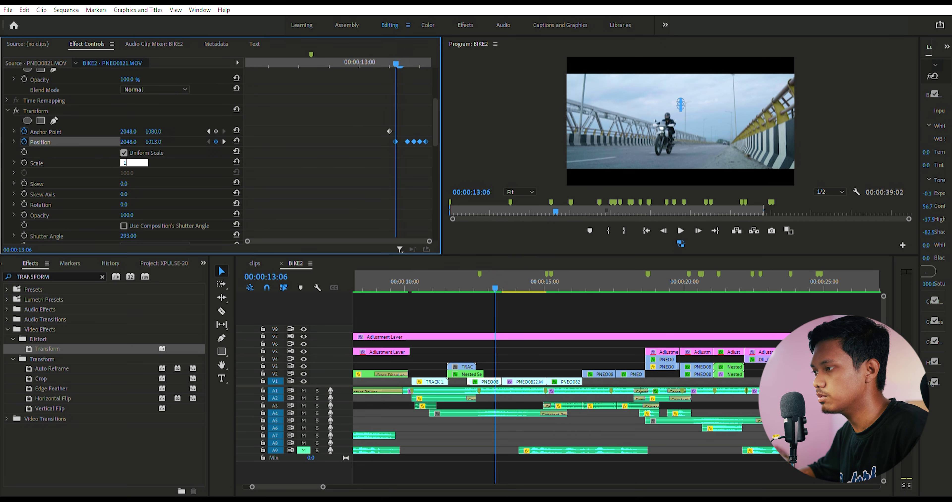
key("Down")
Step: Set the Transform effect's shutter angle to 290 on the PNEO0821.MOV clip
left_click_drag(253, 53, 292, 52)
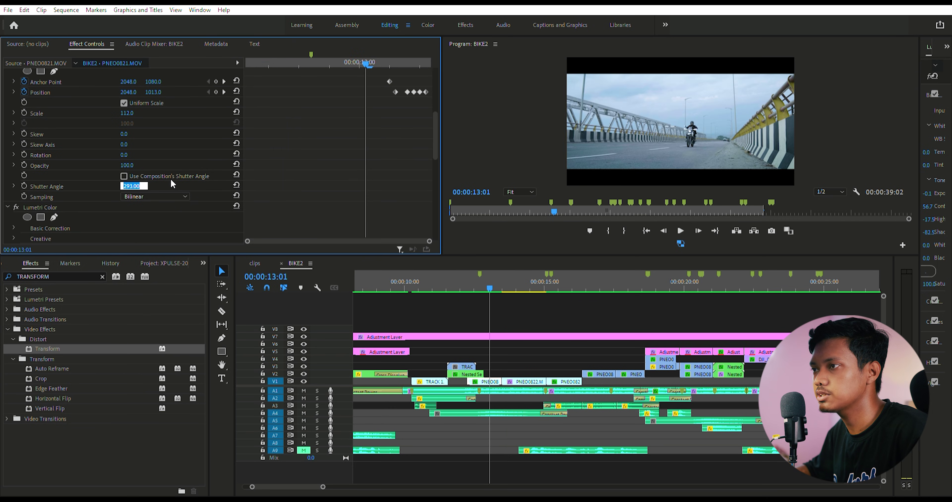
type("290")
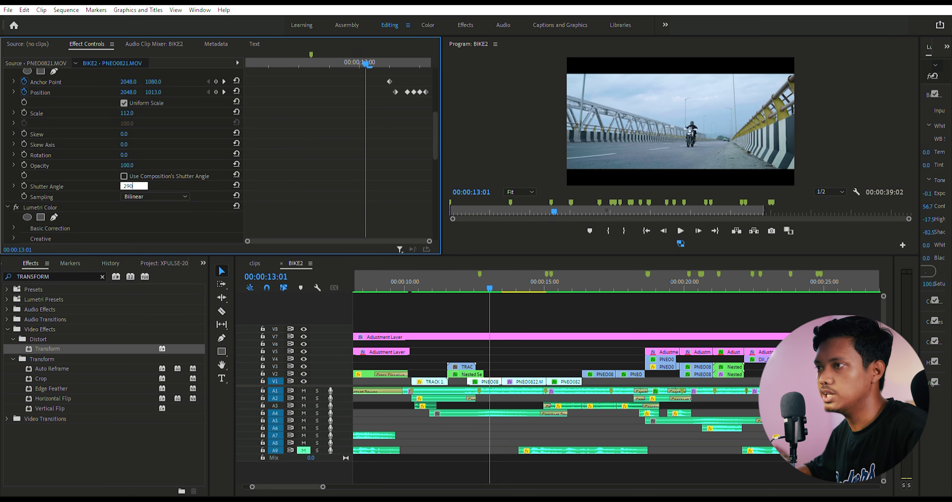
key("Return")
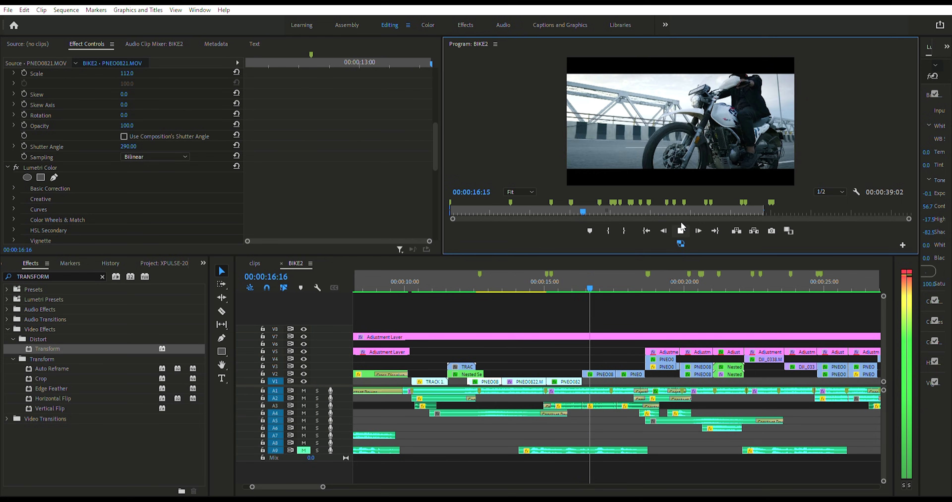
Step: Play on past the bridge shots into the forest shot and go to the blurred transition frame at 00:00:19:19
left_click(680, 224)
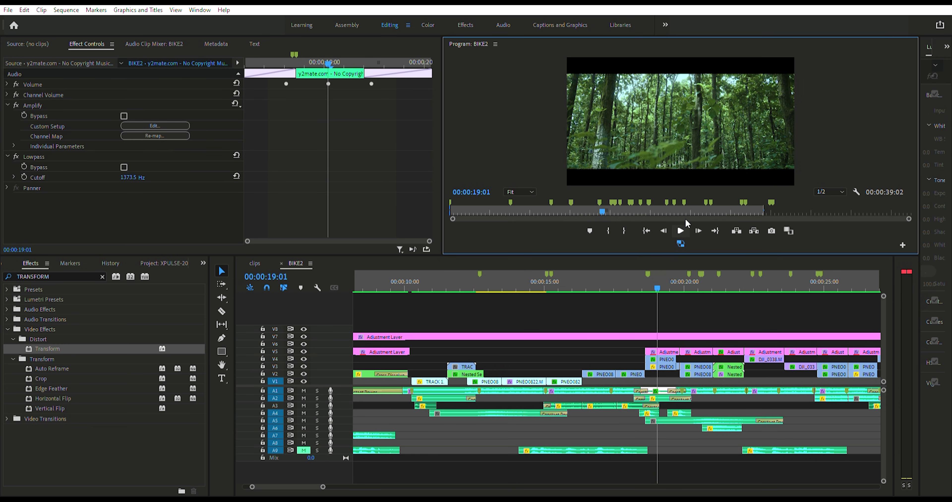
key("space")
key("space")
left_click_drag(689, 276, 674, 276)
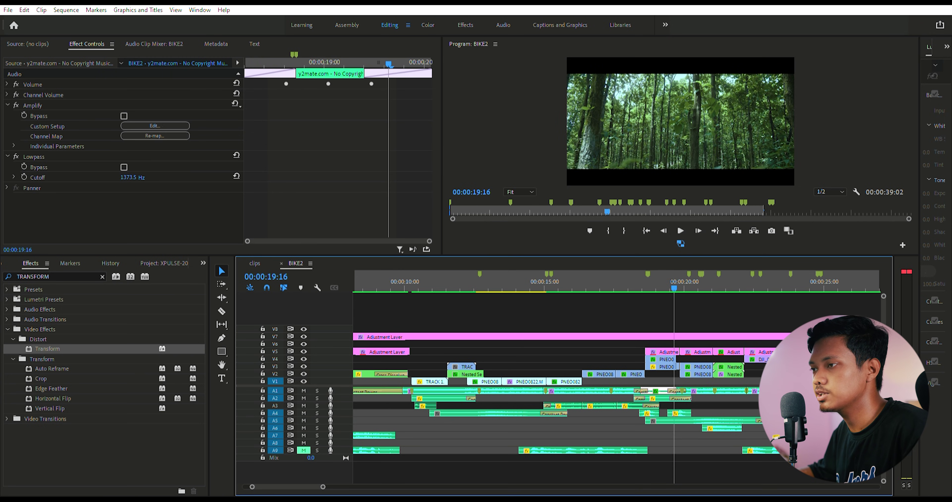
left_click(678, 278)
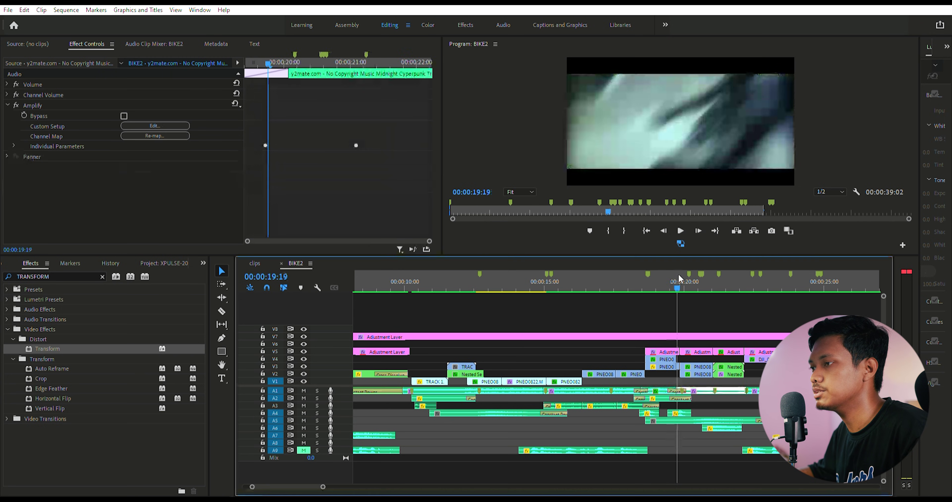
Step: Examine the Directional Blur settings on the short PNEO0859.MOV transition clip and clear the effects search
left_click(678, 366)
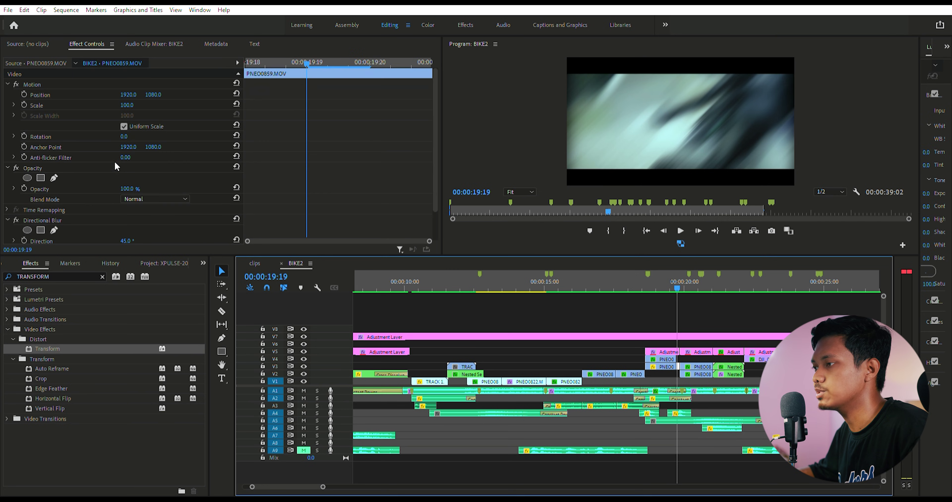
scroll(115, 166, "down", 2)
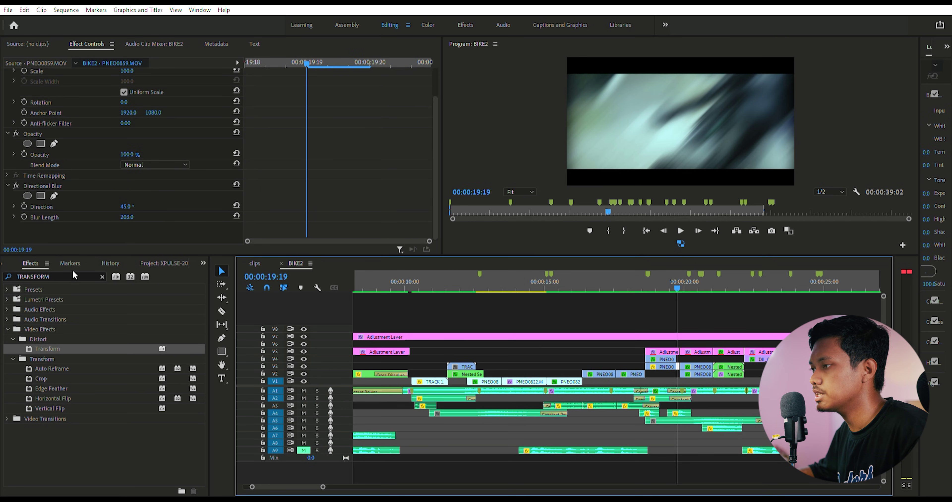
left_click(102, 277)
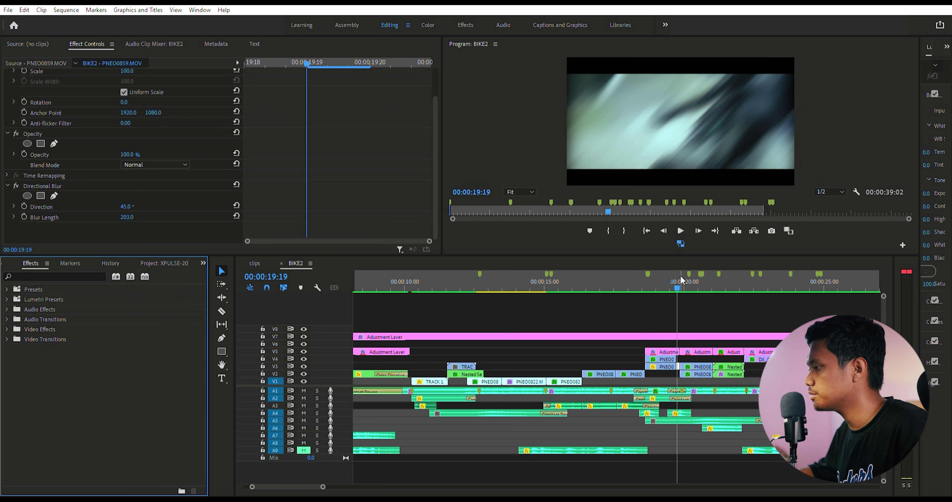
Step: Place a copy of the PNEO0859.MOV blur clip on V3 at the bridge-to-forest cut around 00:00:18:13
left_click_drag(678, 278, 641, 278)
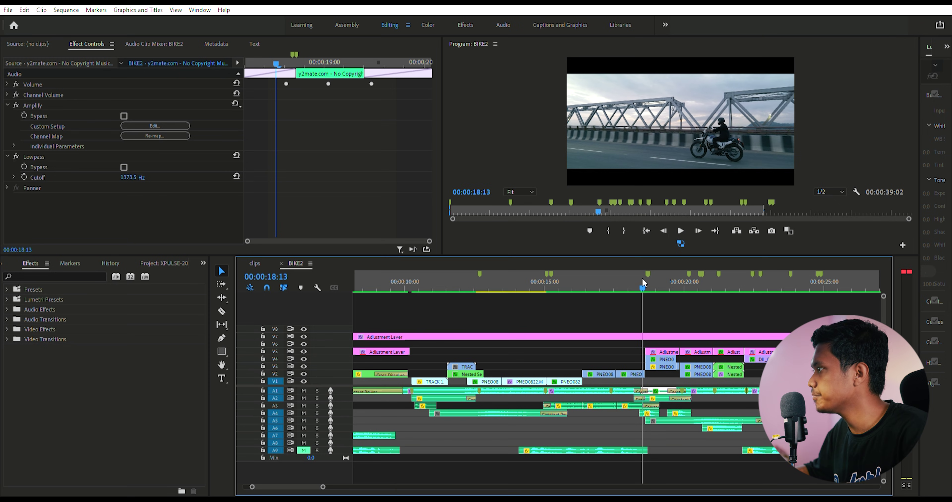
left_click(677, 360)
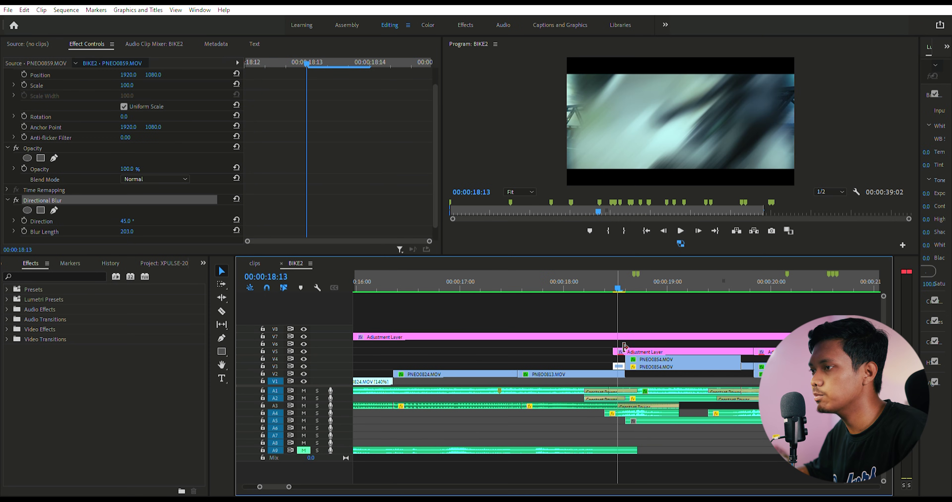
left_click(616, 365)
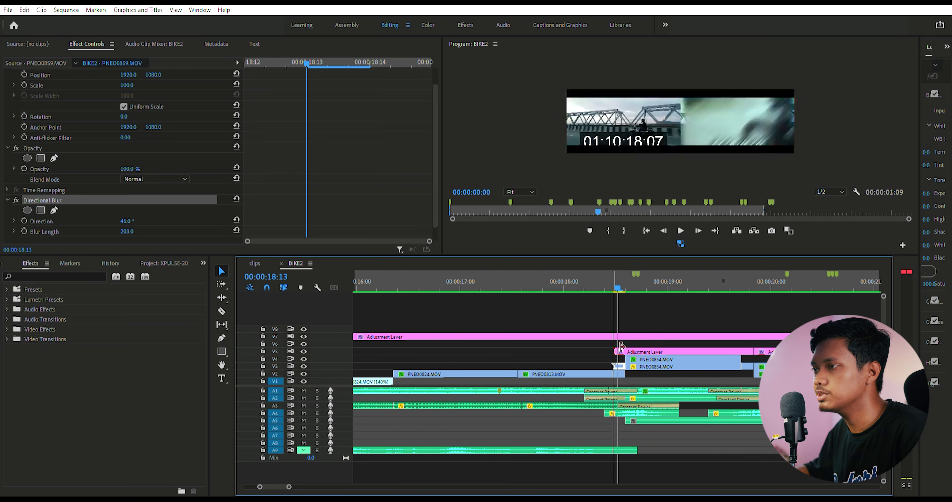
left_click(623, 364)
left_click(619, 364)
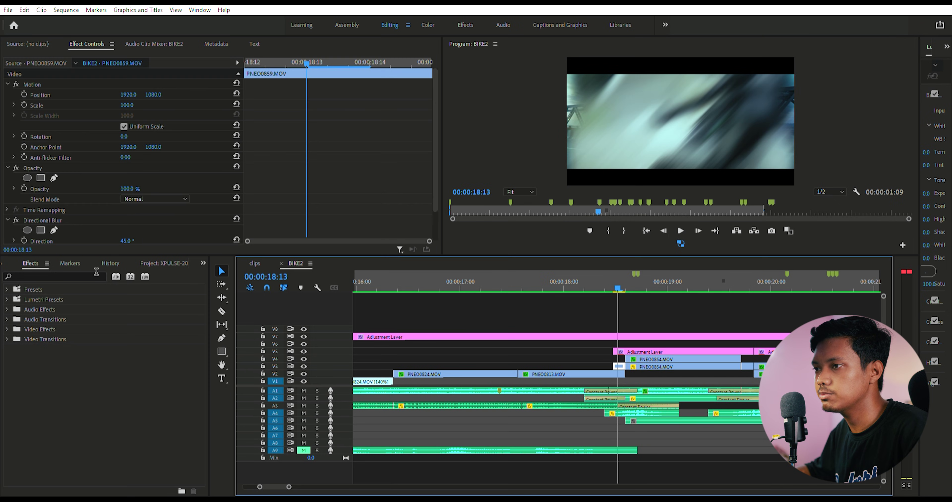
Step: Search the effects for DIRECTIONAL, apply Directional Blur to the PNEO0859.MOV clip, and delete the duplicate effect again
left_click(79, 277)
type("DIRECTIONAL")
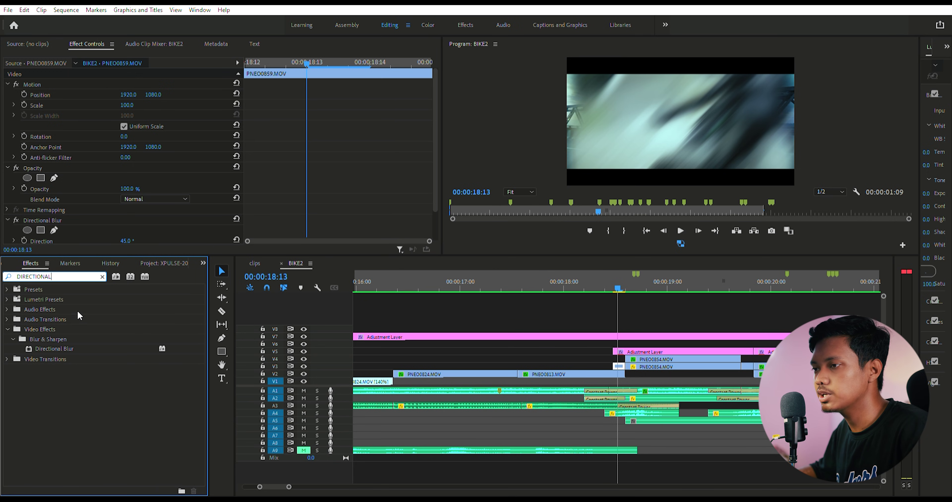
left_click(84, 347)
left_click_drag(286, 300, 622, 358)
left_click(42, 184)
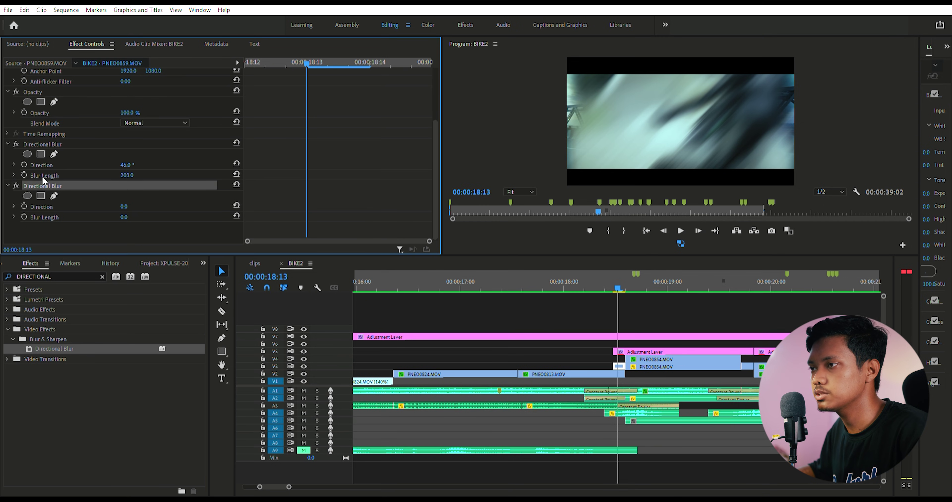
key("Delete")
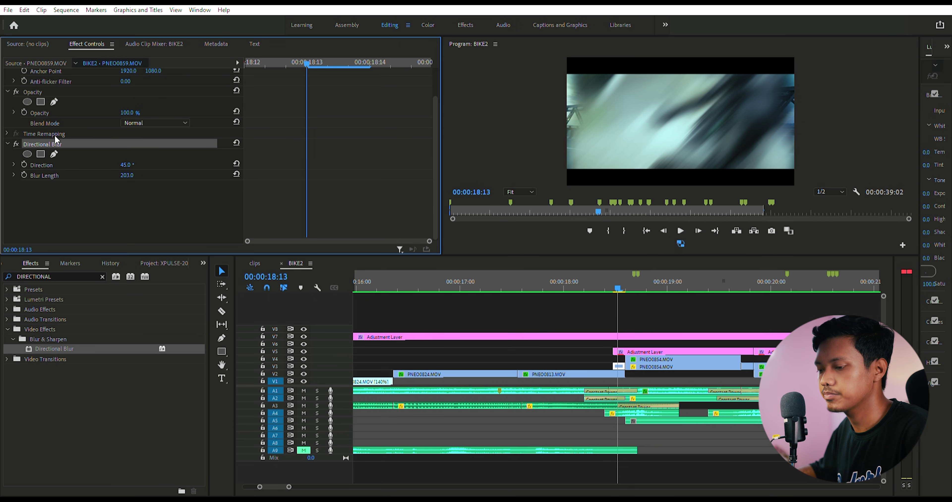
Step: Check the Direction and Blur Length values of the Directional Blur on the PNEO0859.MOV clip
left_click(127, 165)
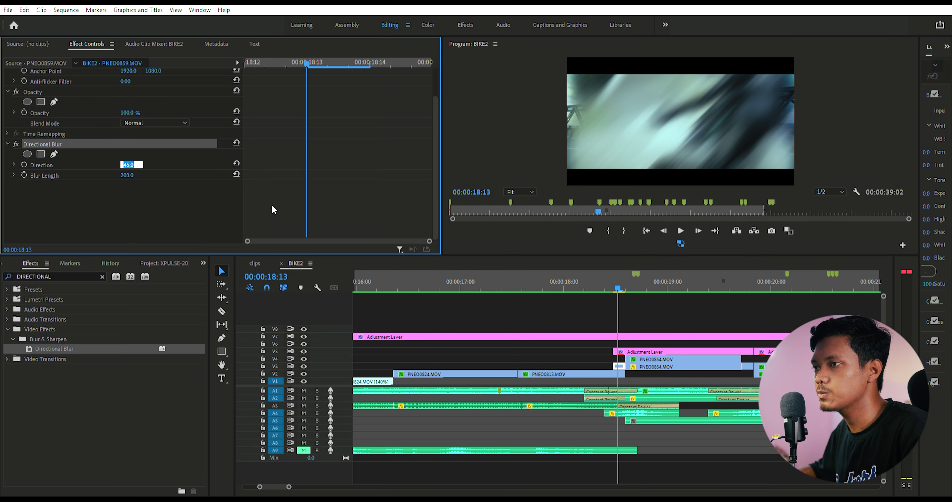
left_click(128, 175)
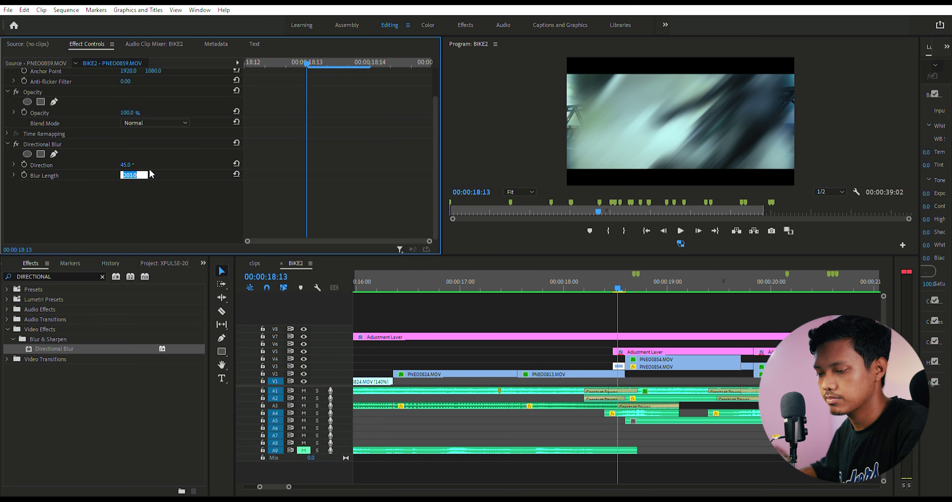
key("Return")
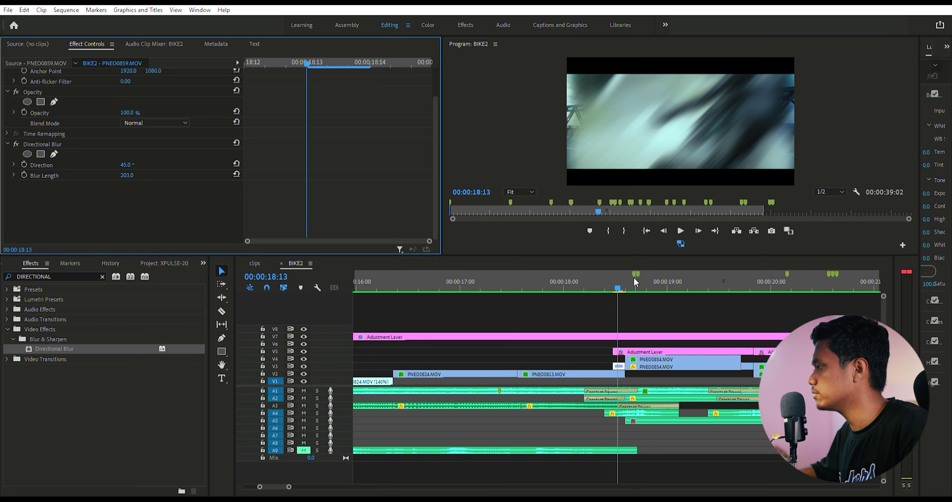
Step: Replay the blur transition from just before 00:00:18:13 and play on through the forest riding shots to 00:00:31:19
left_click_drag(619, 273, 606, 274)
key("space")
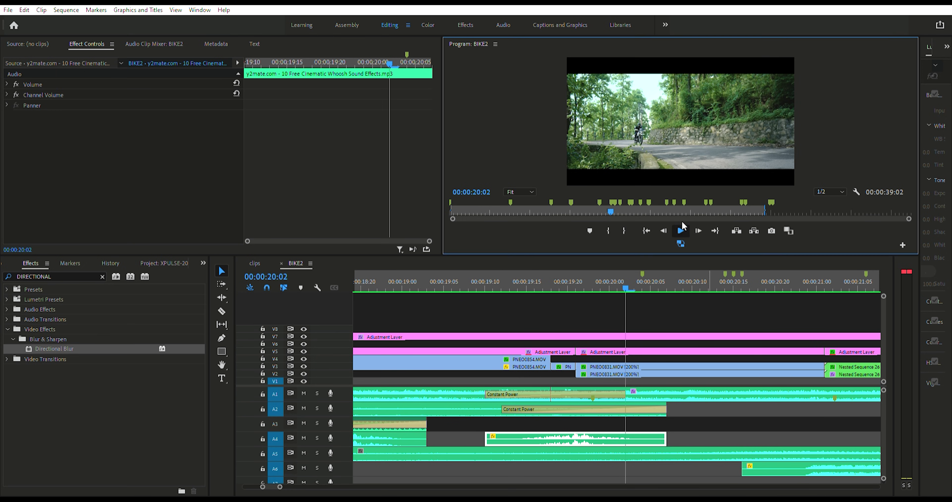
key("space")
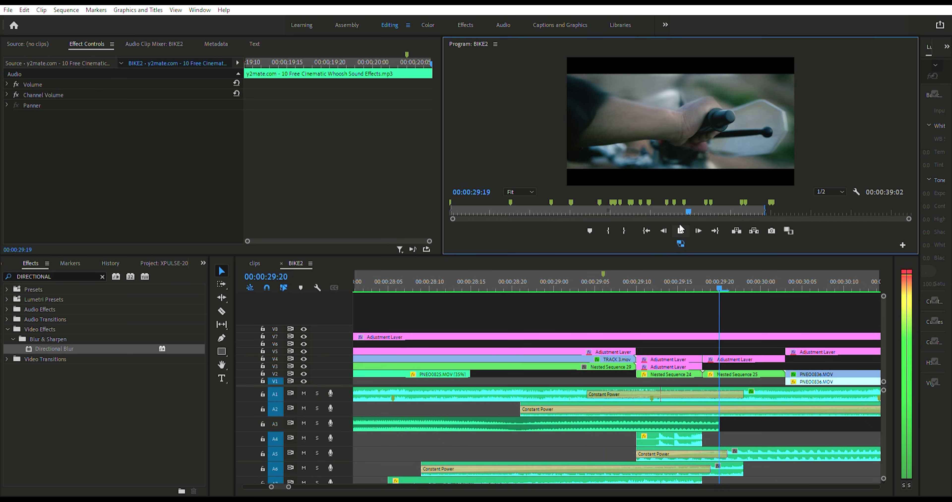
left_click(680, 230)
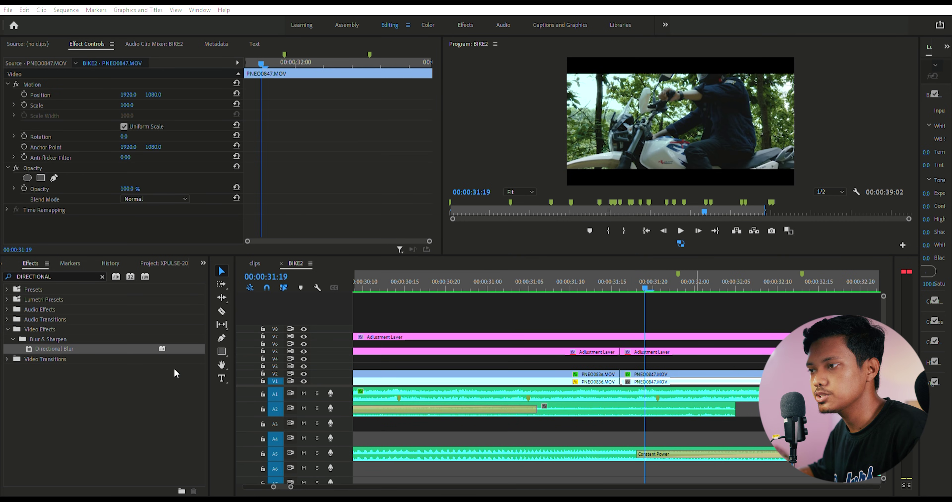
Step: Replay the ending from about 00:00:31:00 and go to the closing HERO title over the city view at 00:00:36:01
left_click_drag(292, 486, 322, 485)
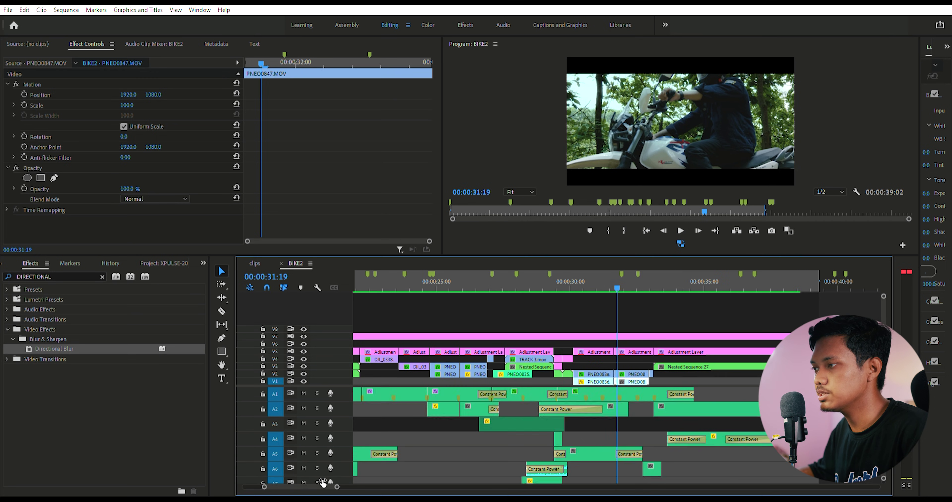
left_click_drag(574, 278, 601, 278)
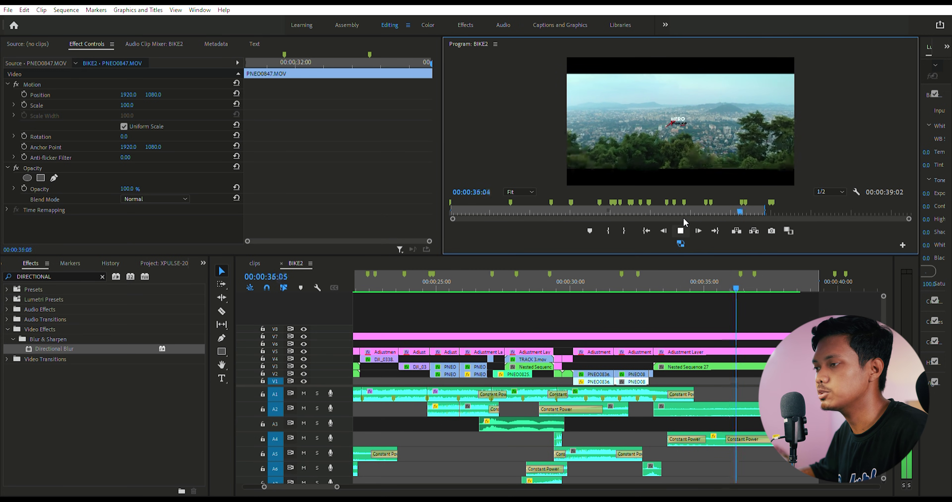
key("space")
left_click_drag(752, 274, 732, 276)
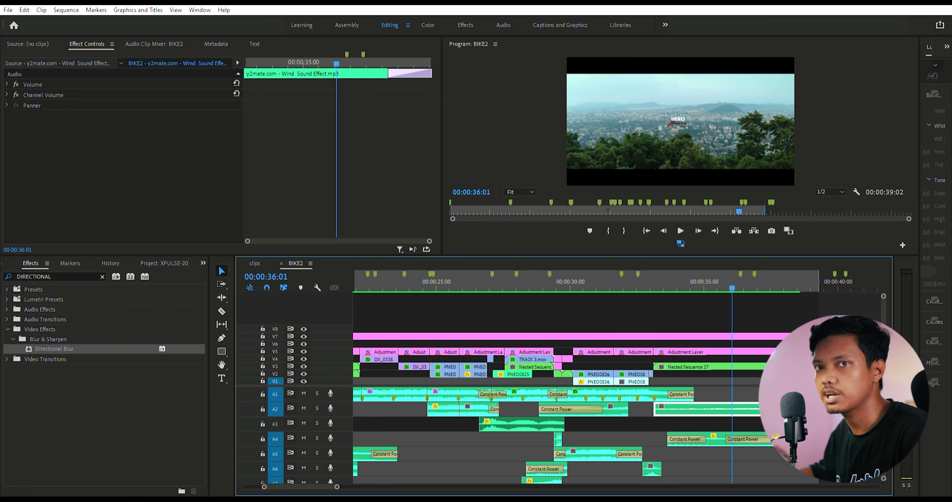
Step: Select the Nested Sequence 27 clip on V3 that holds the closing title shot
key("alt+Tab")
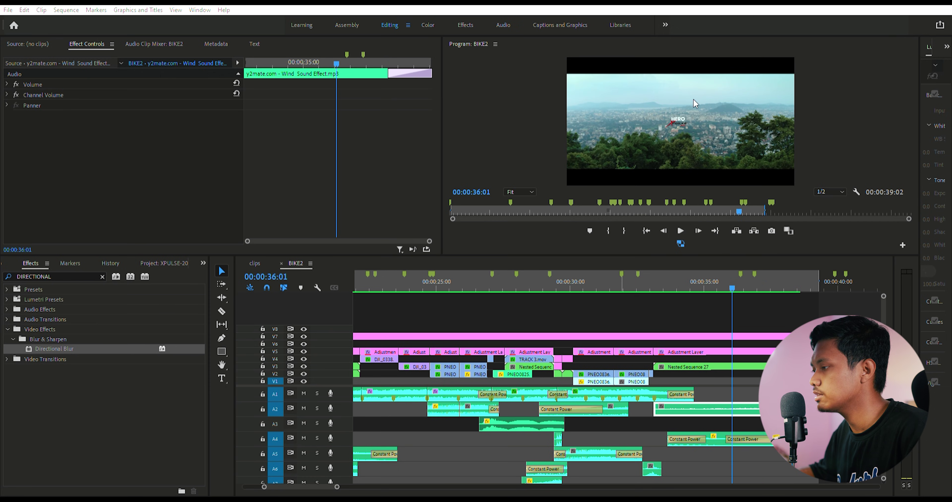
left_click(697, 368)
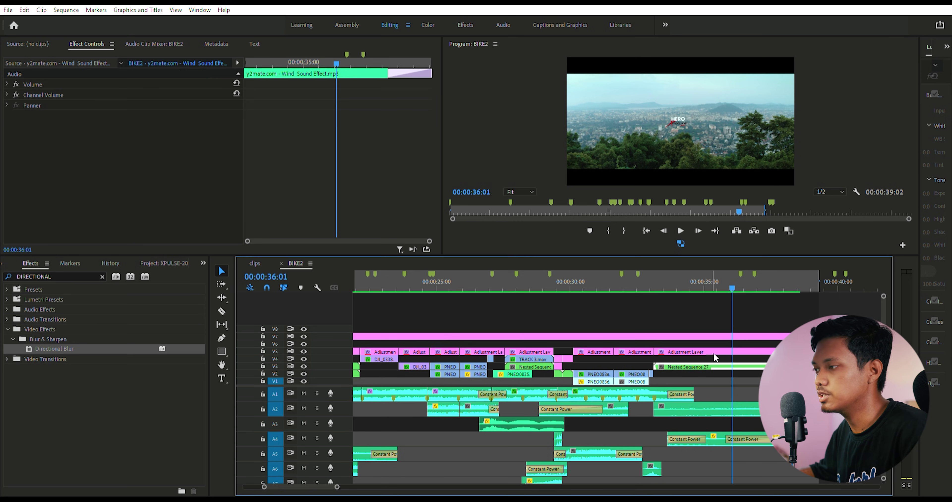
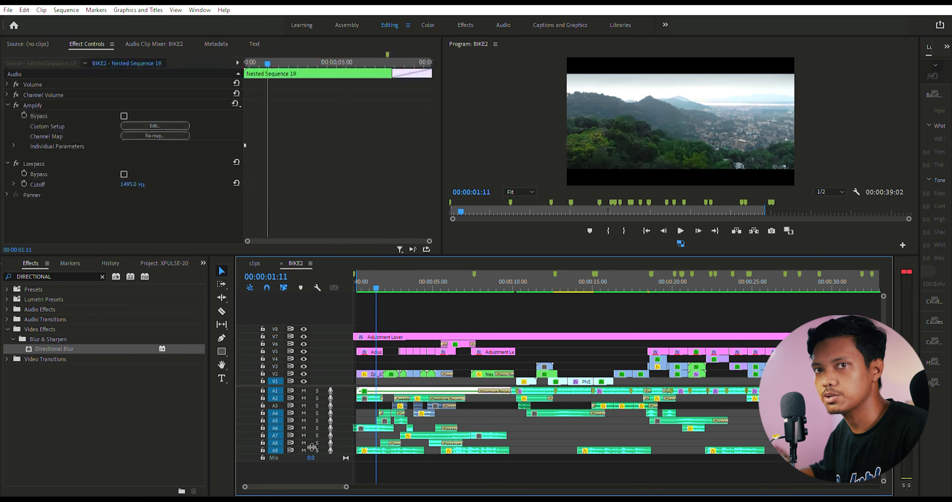
Step: Unmute audio tracks A2 to A8 and play the BIKE2 sequence from its start to hear the layered sound design
left_click(303, 450)
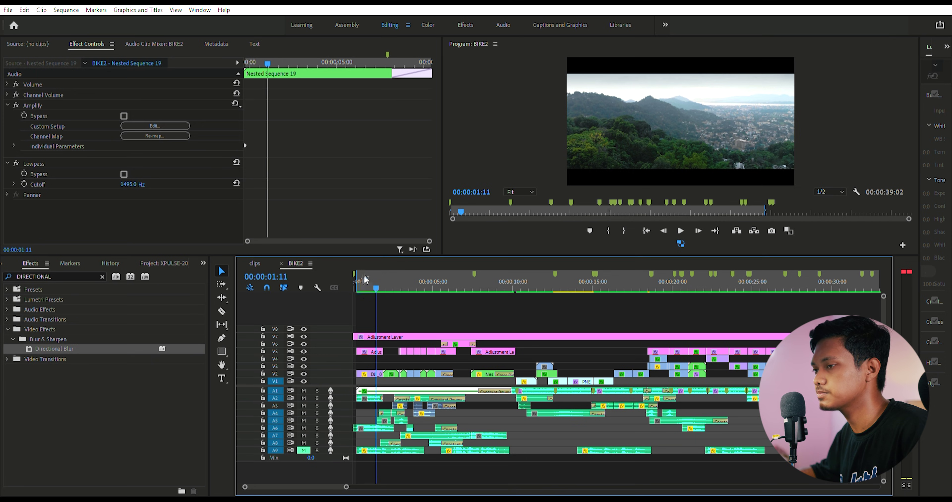
left_click(359, 282)
key("space")
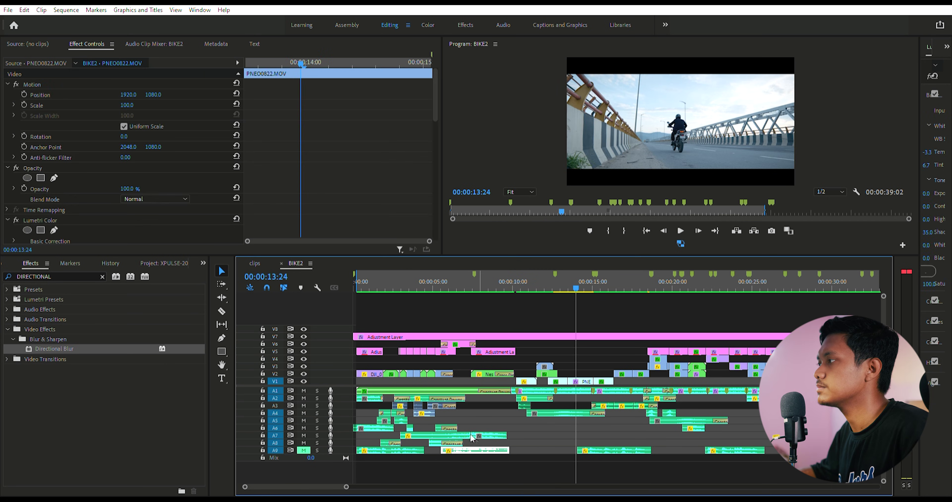
Step: Identify the poetry voice-over clip on A9 and the Bass Drop sound effect on A6, and review the opening from the start
left_click(488, 436)
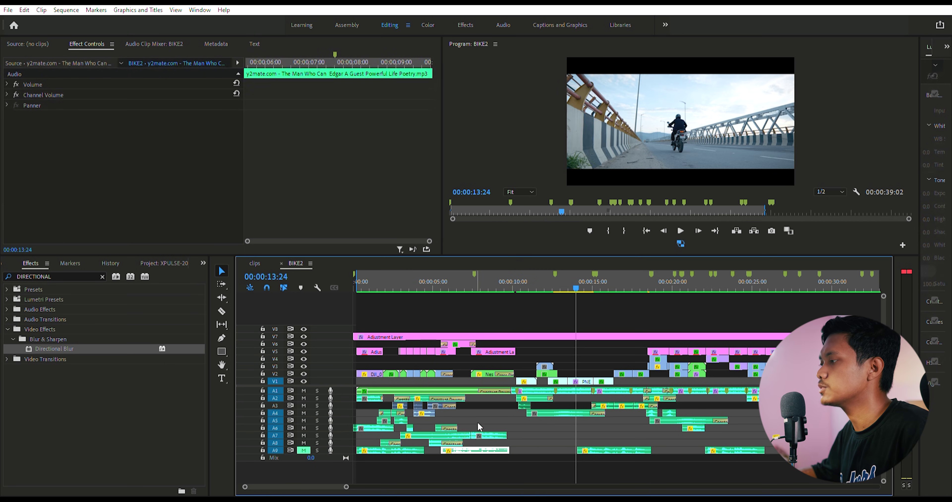
left_click(374, 428)
left_click(361, 284)
left_click_drag(359, 282, 375, 284)
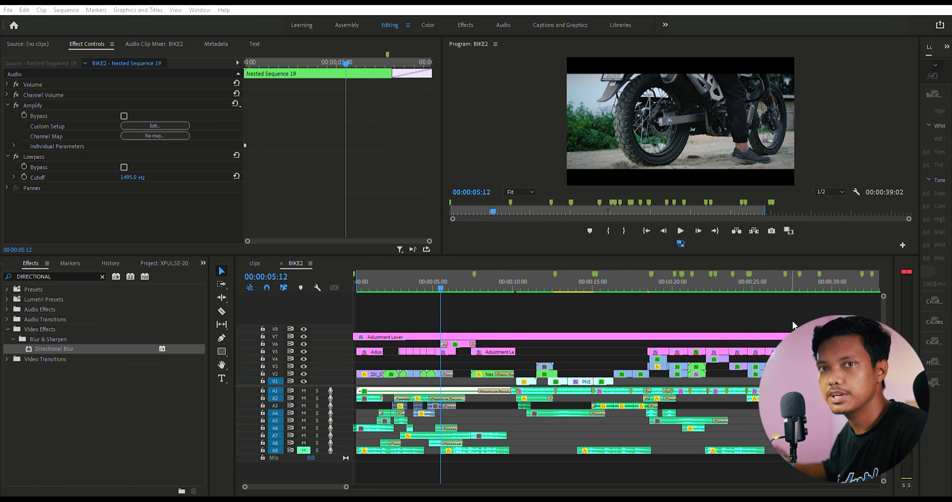
Step: Go to the last part of the sequence and play the forest road riding shot around 00:00:30:11 with its sound
left_click(821, 282)
left_click_drag(855, 276, 890, 270)
left_click_drag(740, 297, 692, 299)
left_click(683, 219)
key("space")
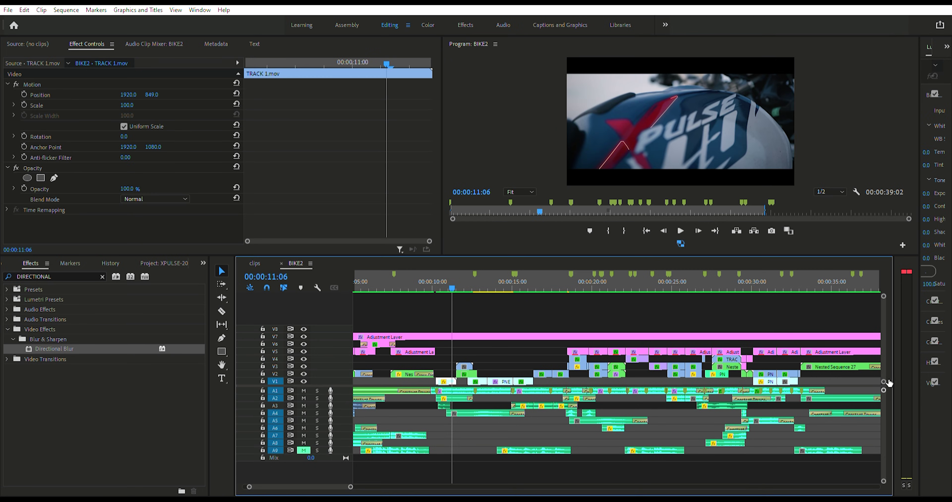
Step: Enlarge the audio tracks and examine the glitch transition, jungle birds and Pulsar bike sound effect clips on A2 and A3
left_click_drag(884, 390, 884, 395)
left_click(456, 411)
left_click(581, 408)
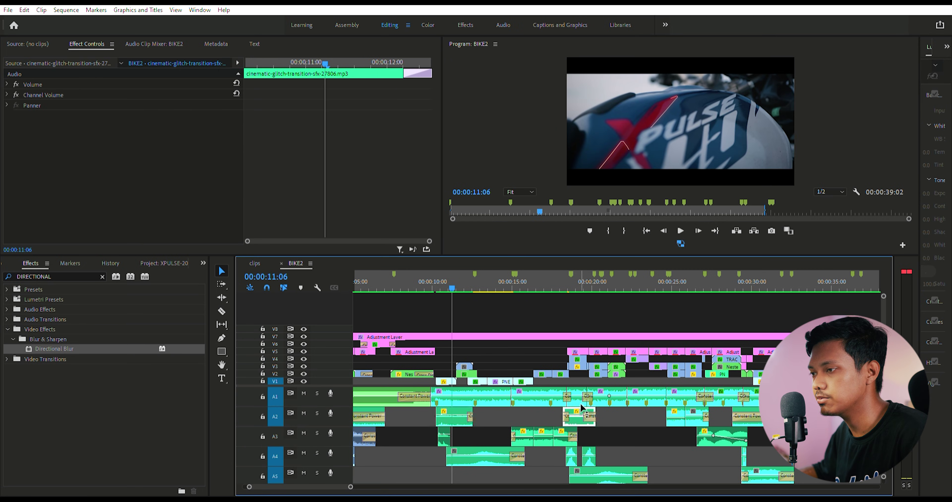
left_click(449, 428)
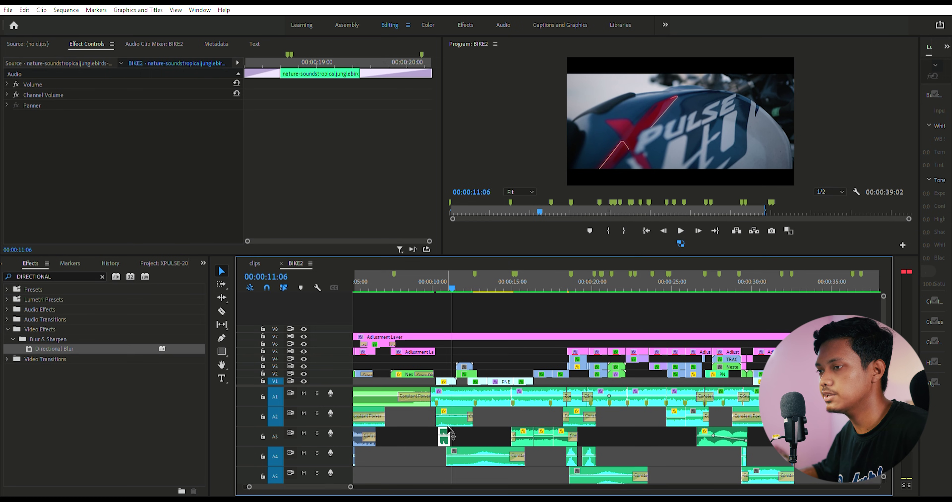
left_click(457, 425)
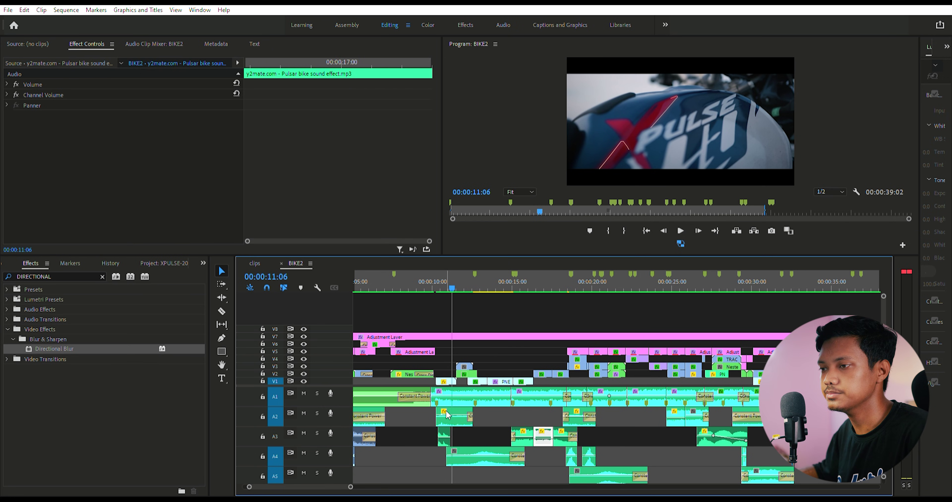